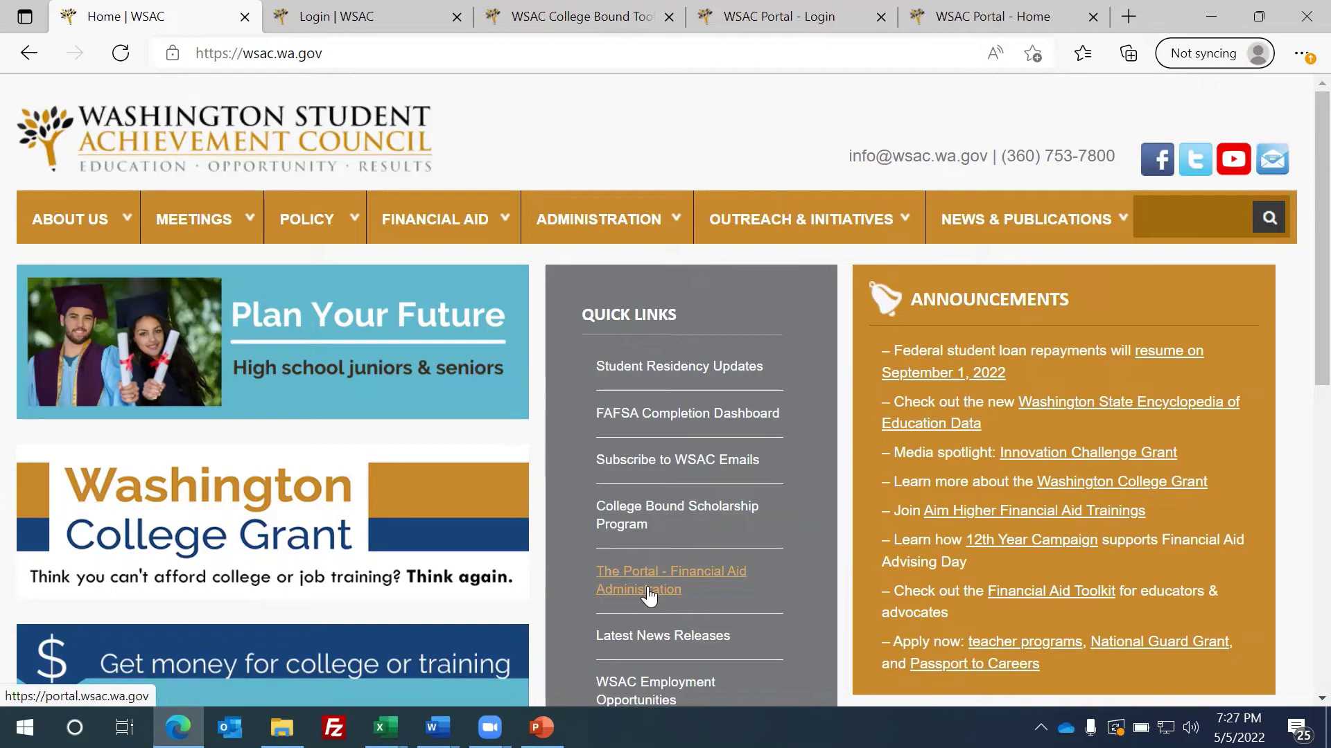
Open the College Bound Toolbox from the Programs section of the WSAC training portal.
mouse_move(580, 226)
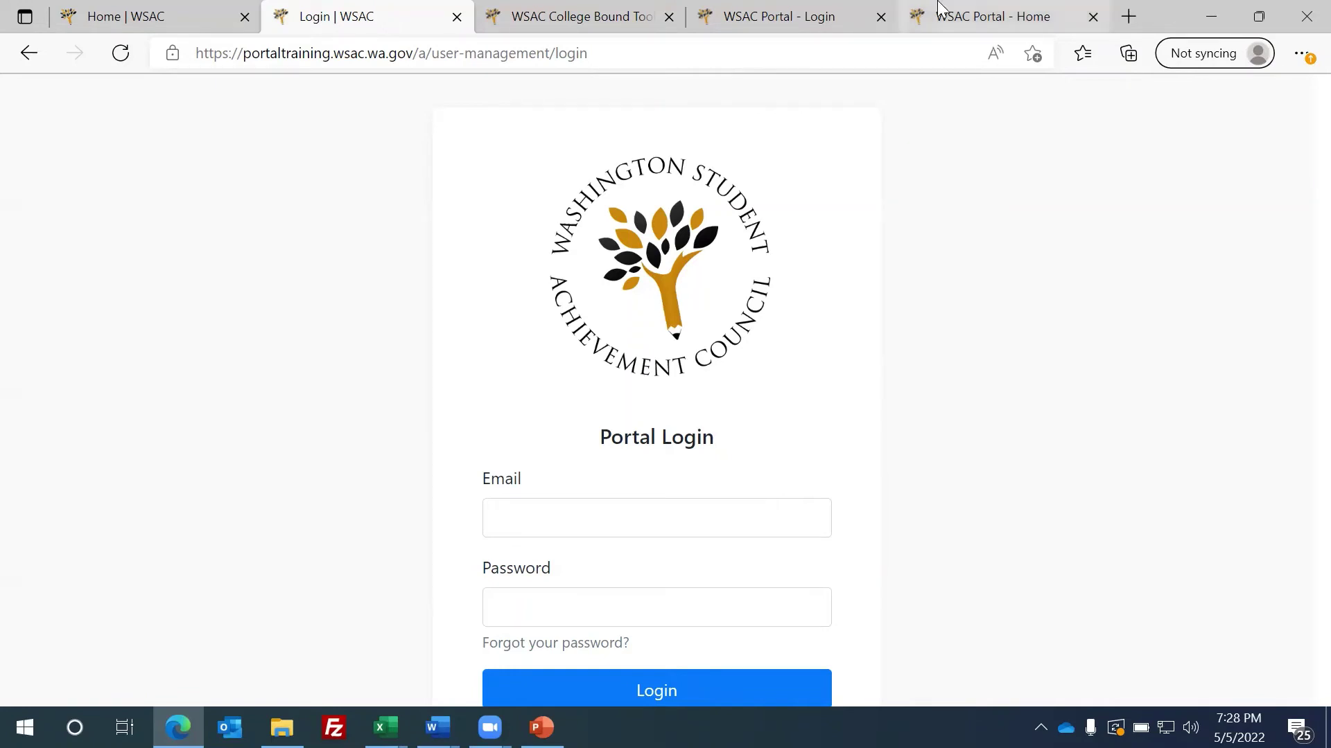
left_click(970, 16)
mouse_move(292, 243)
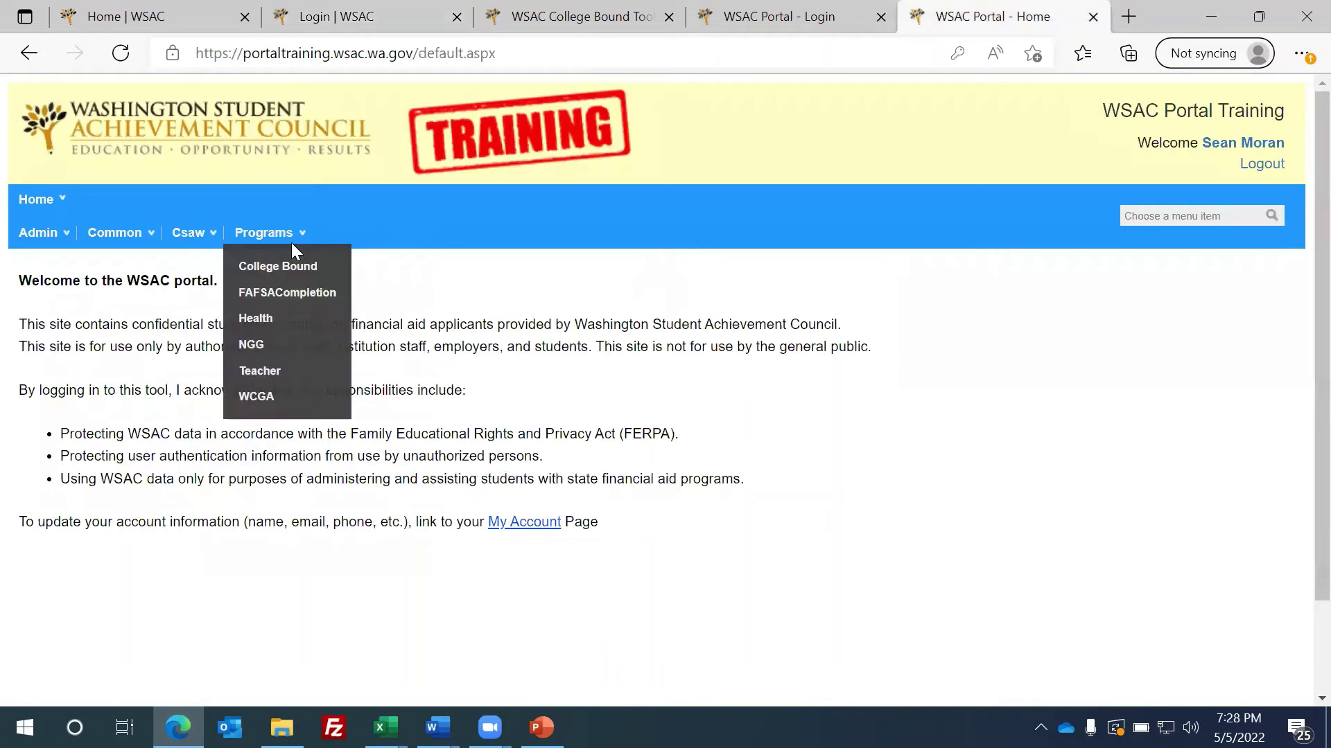
left_click(262, 236)
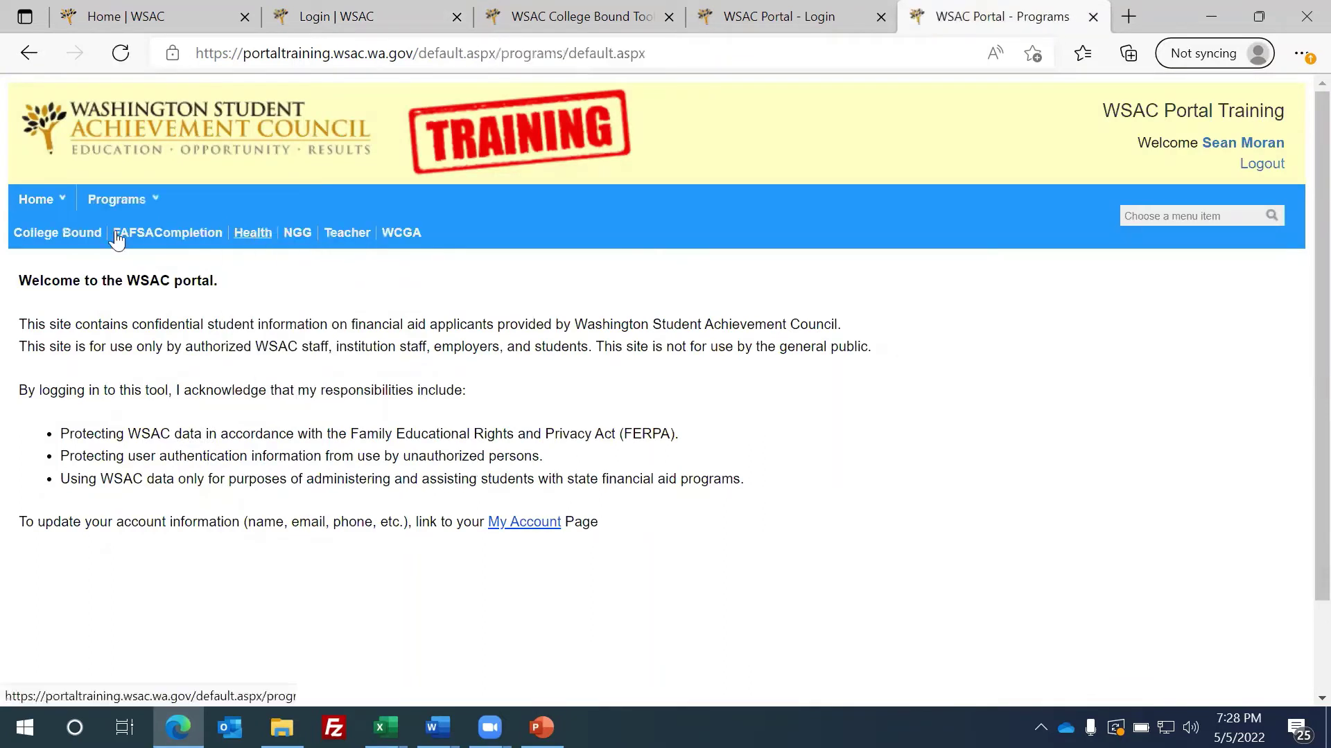
left_click(52, 235)
mouse_move(724, 235)
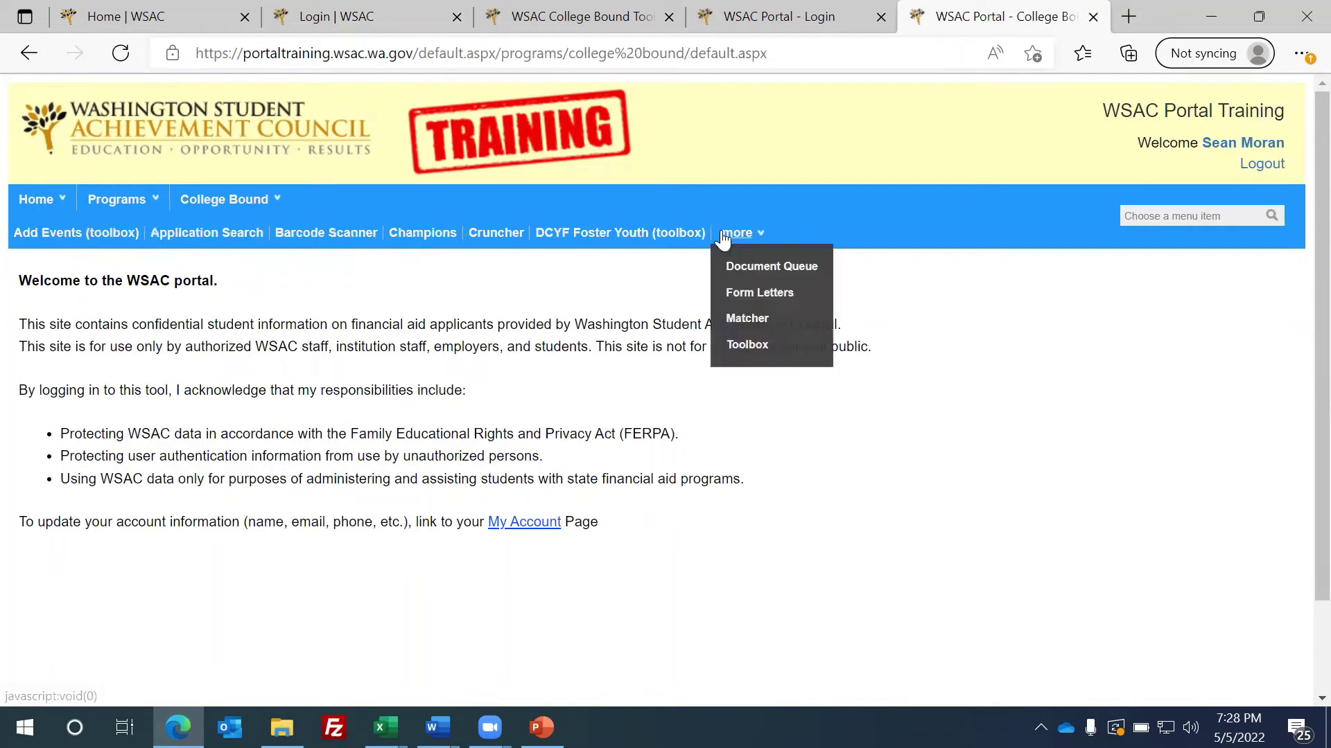
left_click(745, 349)
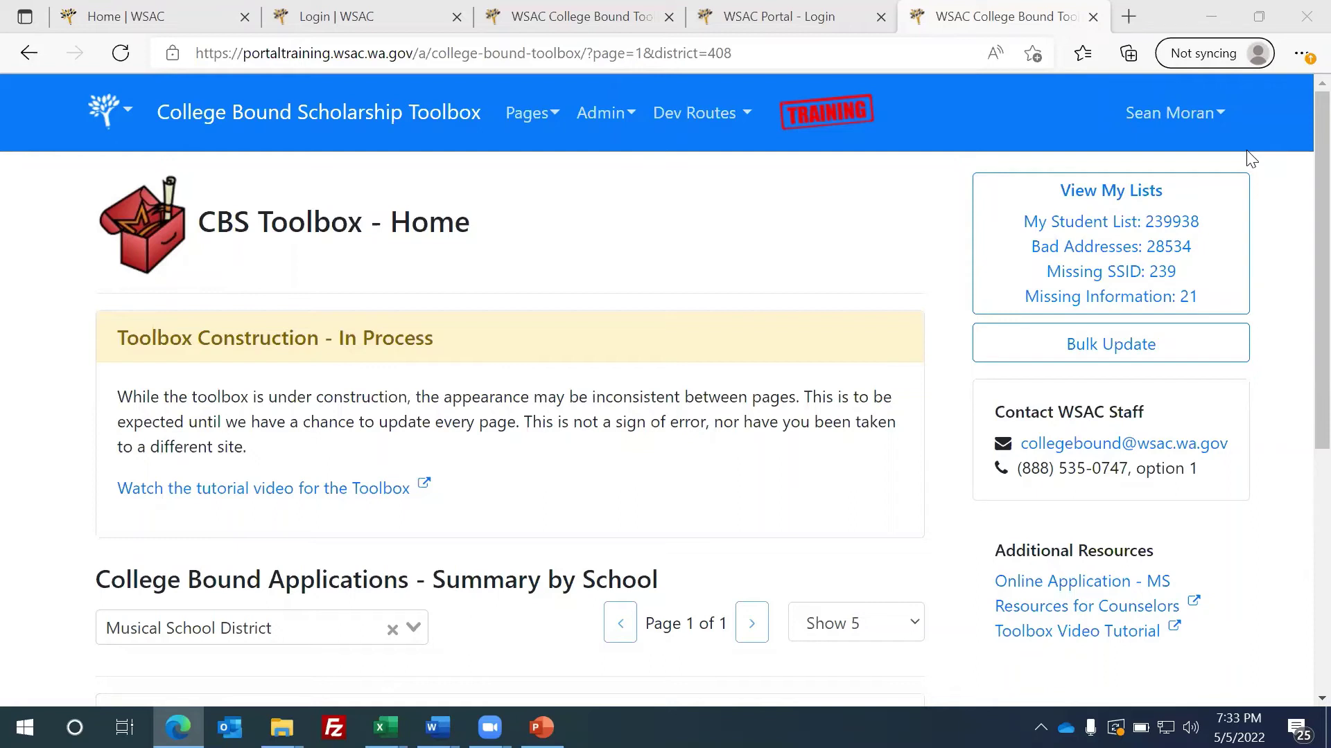
Review the application summary by school for Musical School District and open the completed applications for Amadaus HS.
left_click(134, 115)
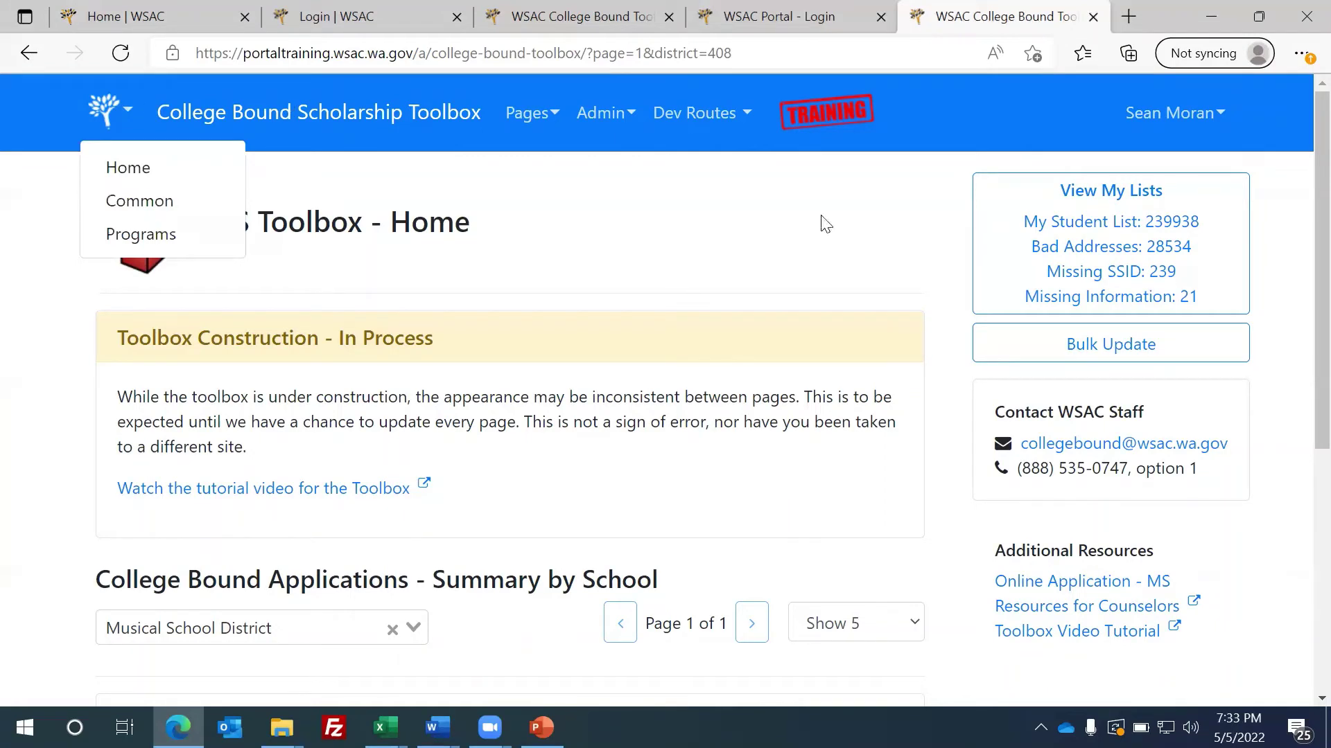
scroll(1301, 517, "down", 5)
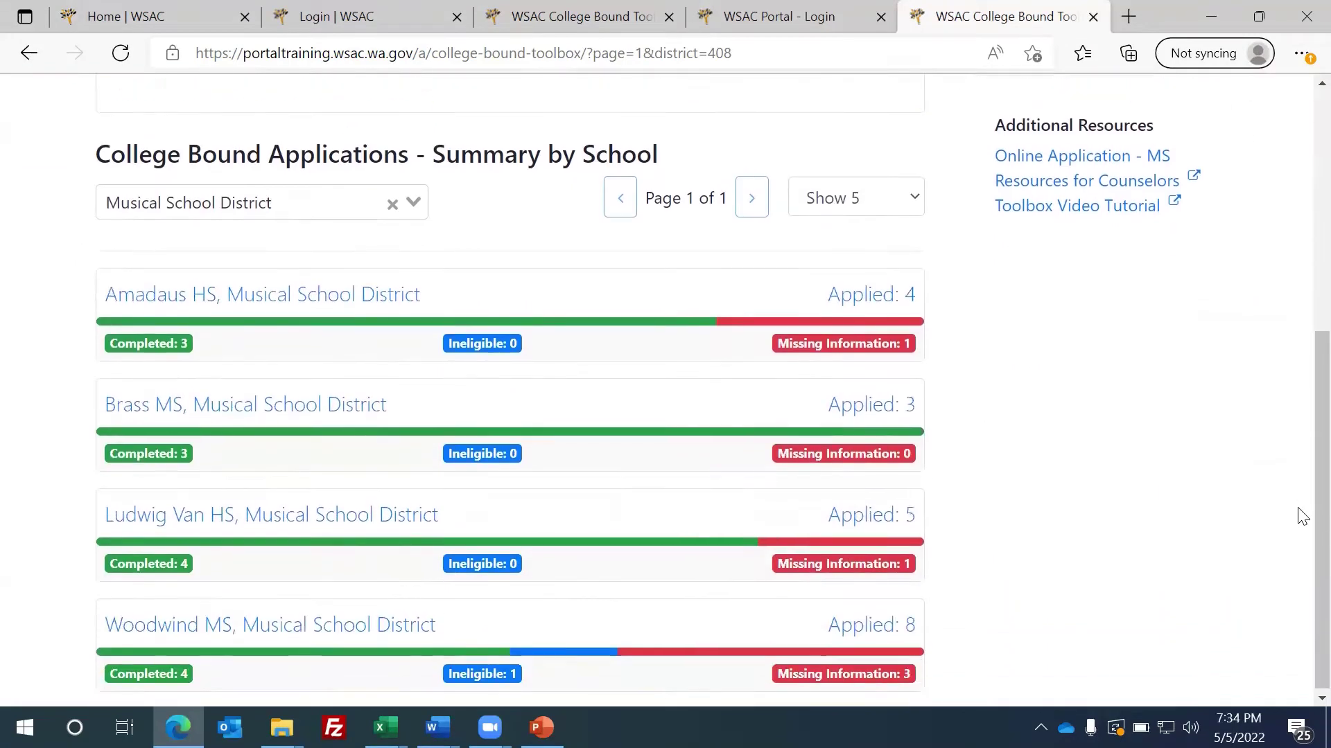
scroll(1301, 499, "up", 1)
scroll(1301, 485, "up", 1)
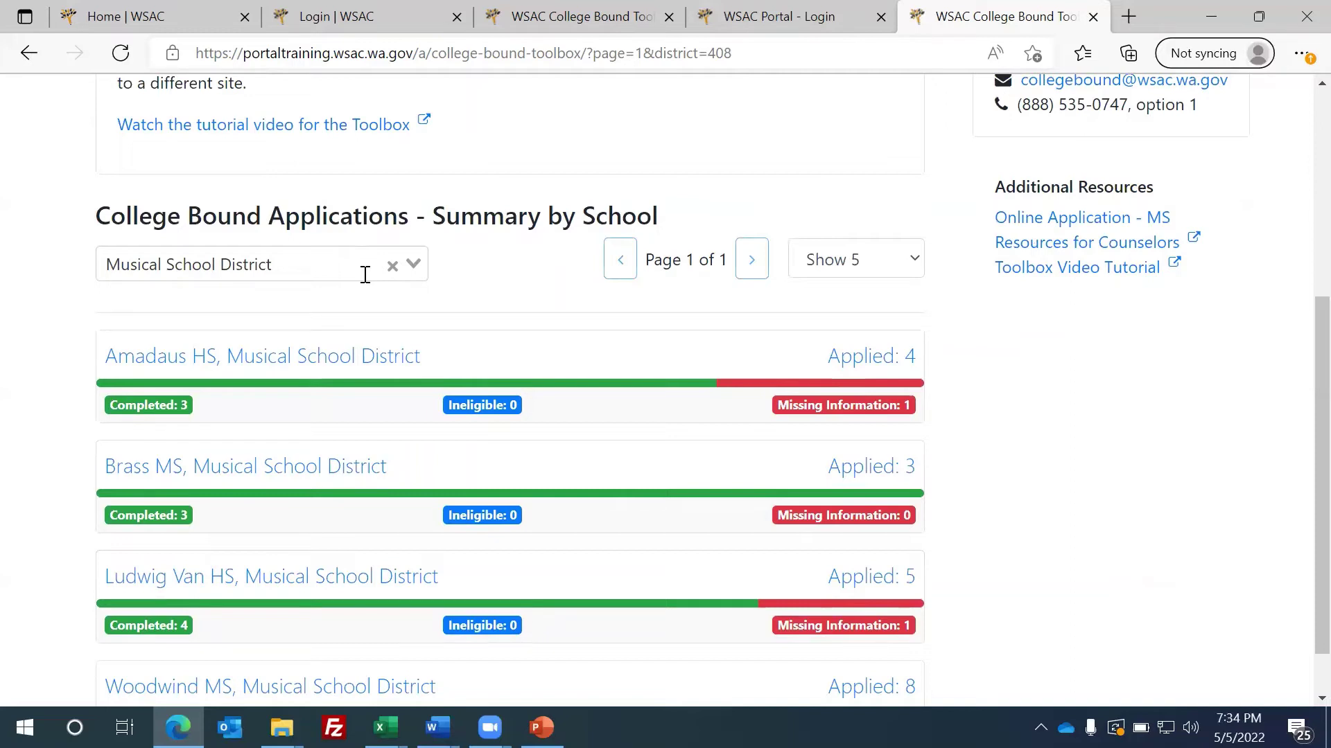
left_click(146, 409)
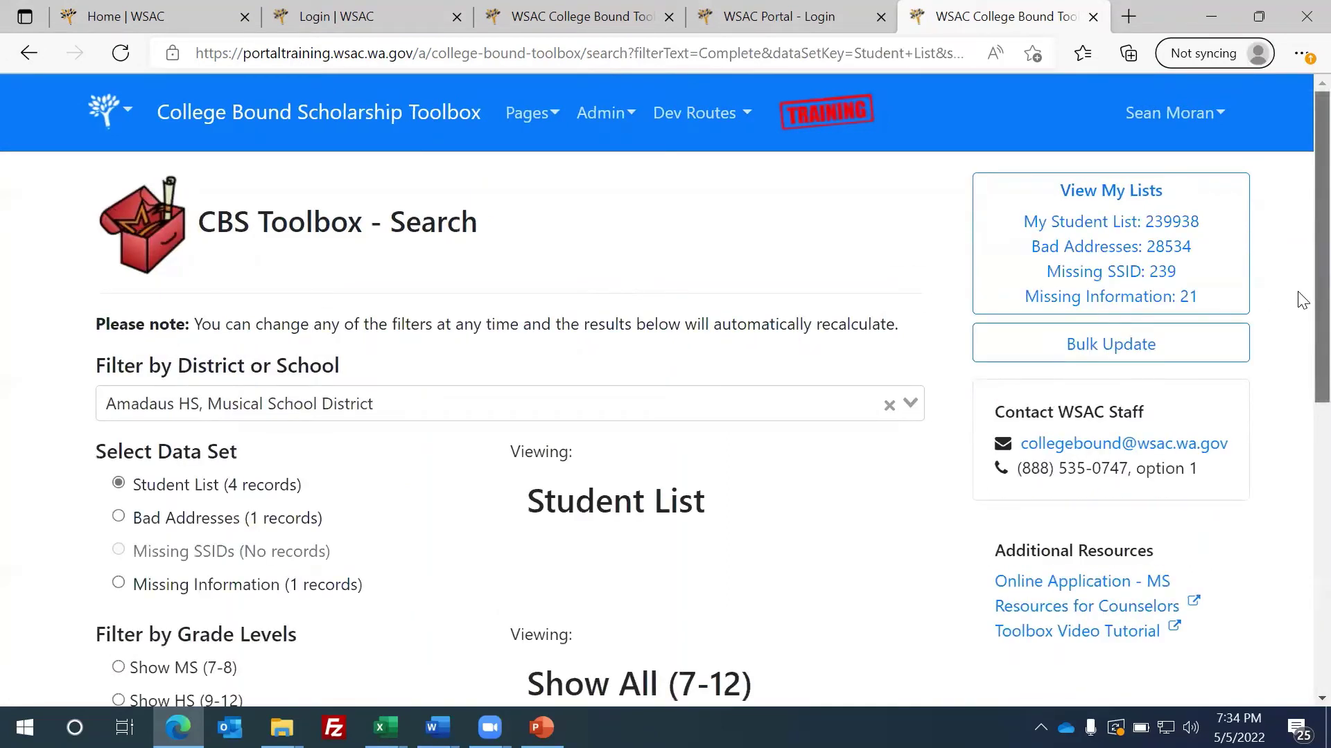
Look over the search page's data set and grade level filters, and open My Student List.
scroll(1302, 305, "down", 1)
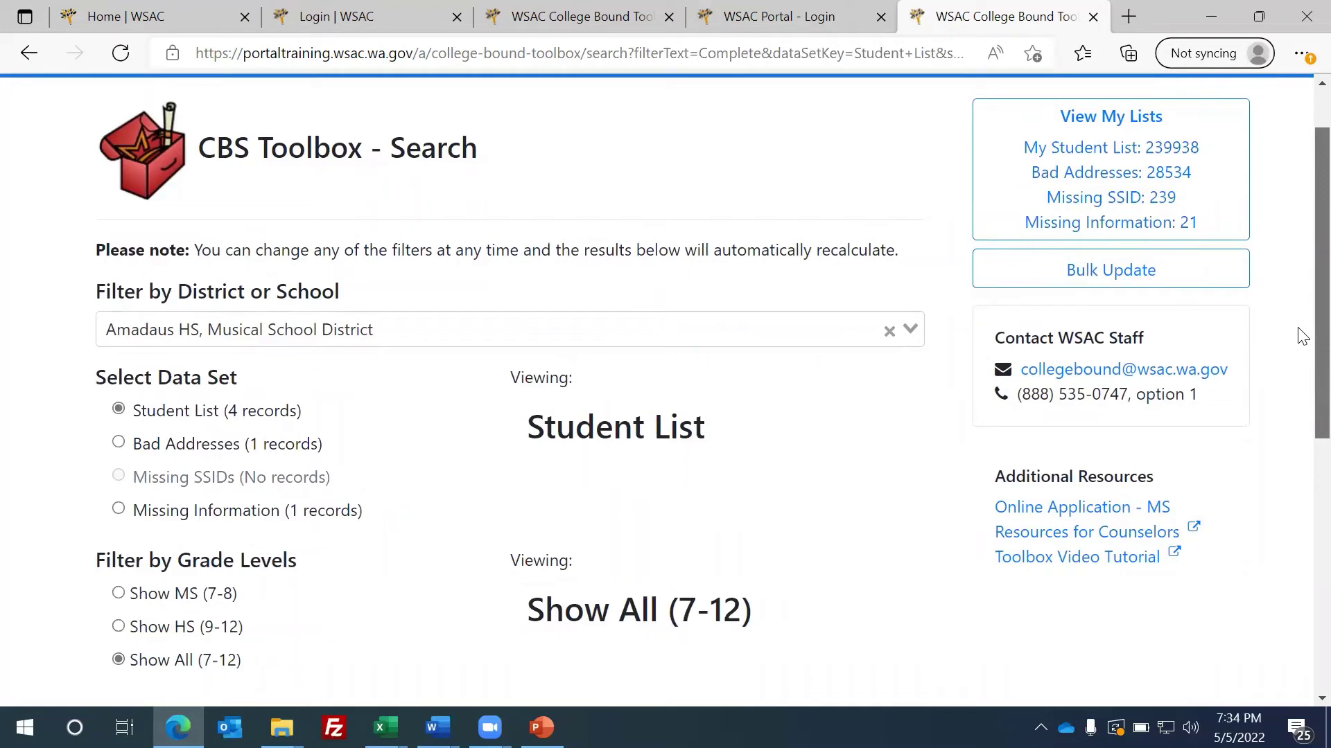
scroll(1302, 340, "down", 1)
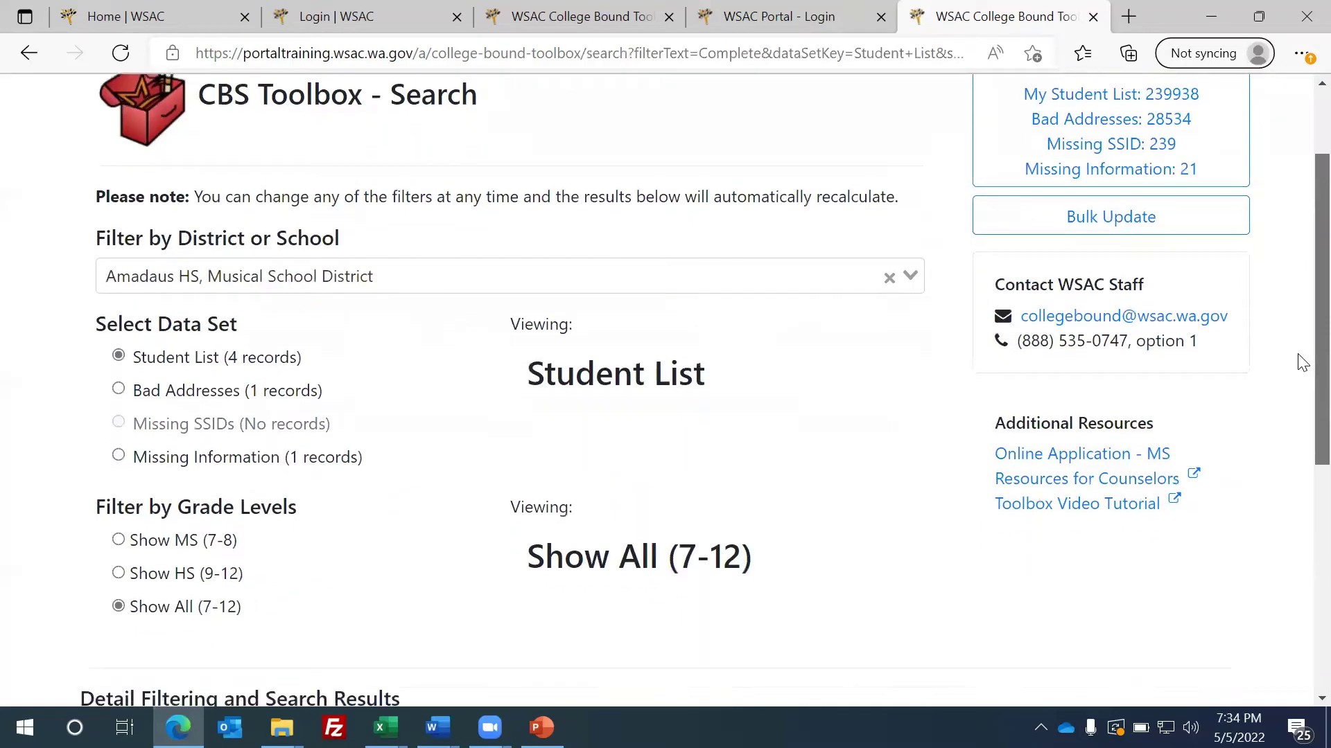
scroll(1300, 291, "up", 2)
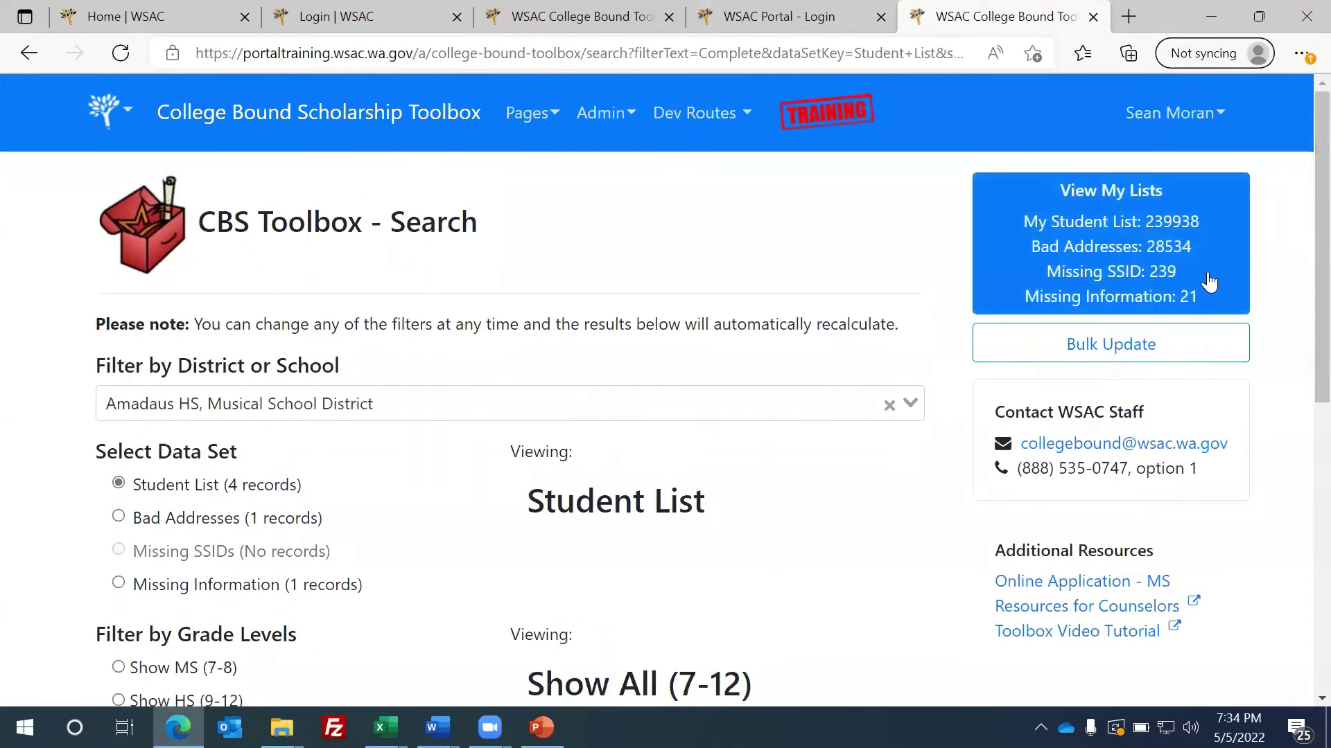
left_click(1050, 221)
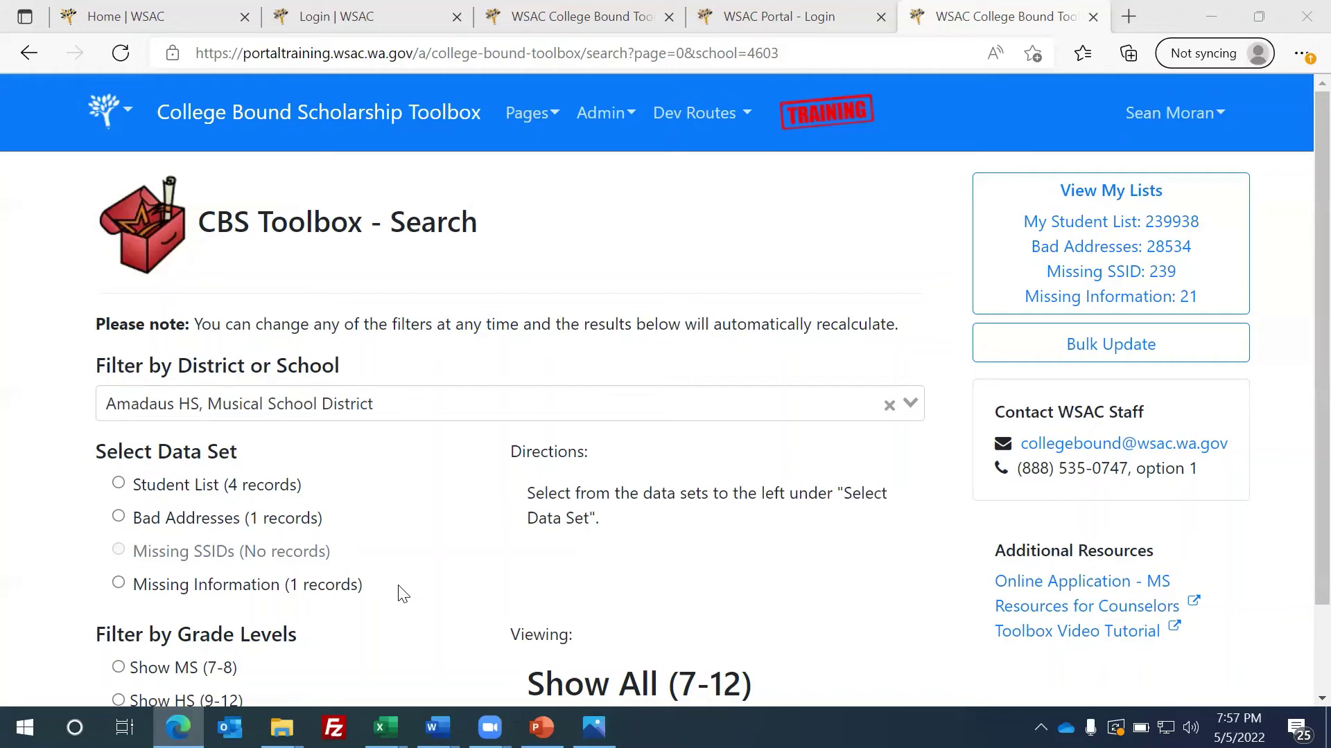
View the Student List and Bad Addresses data sets for Amadaus HS, and examine the Bad Addresses search results.
left_click(119, 483)
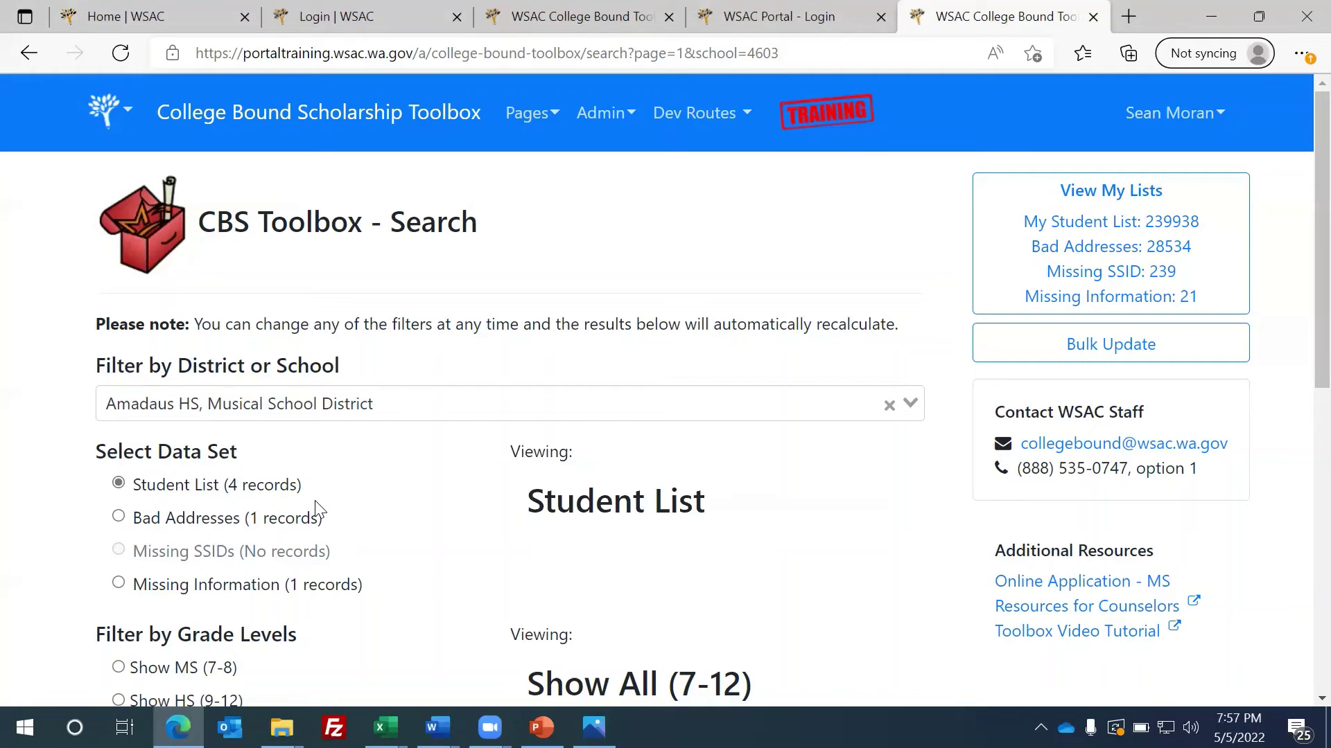
left_click(222, 521)
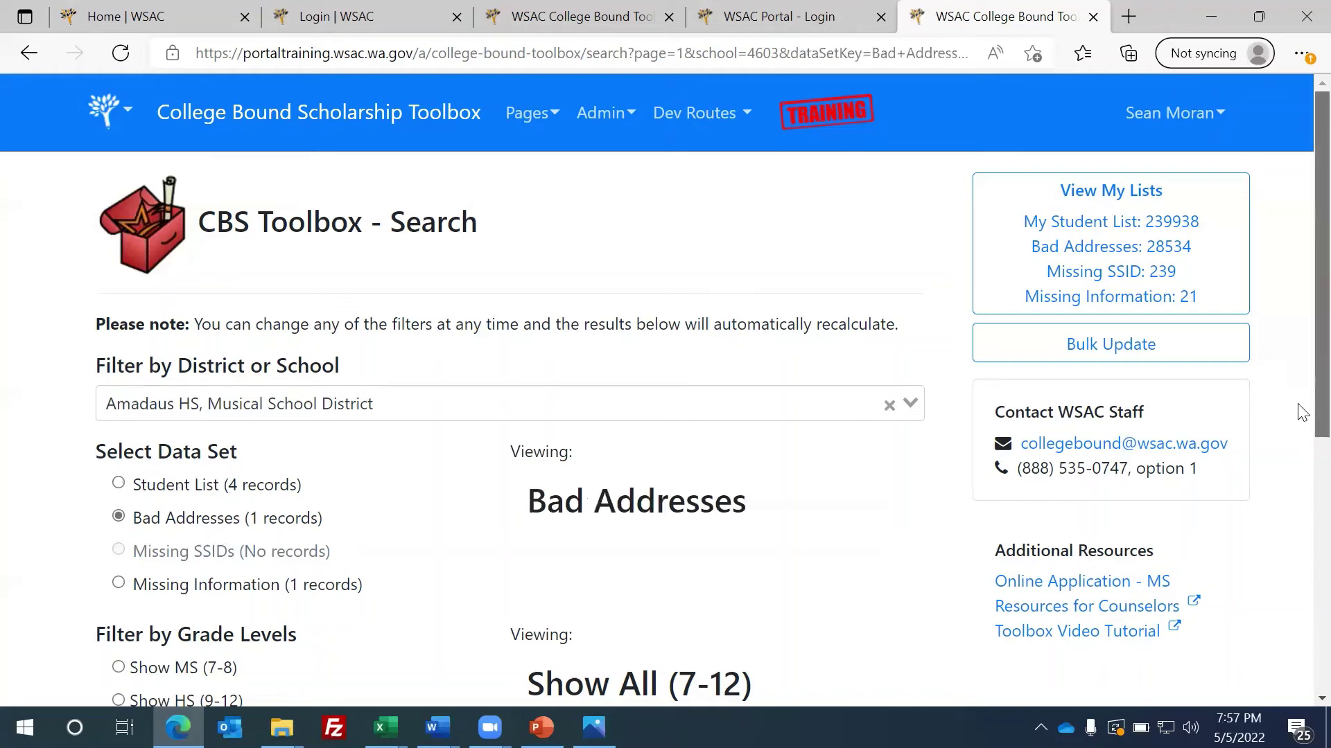
scroll(1299, 450, "down", 2)
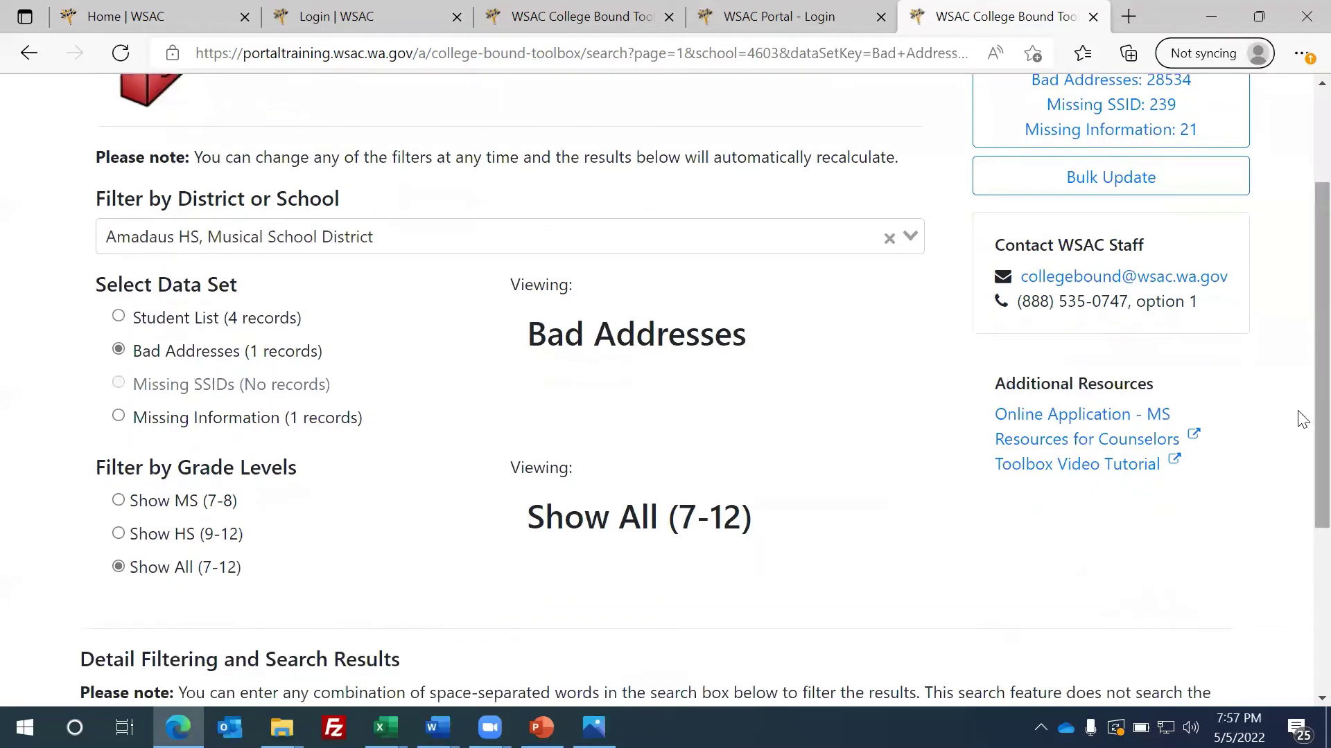
left_click_drag(1310, 421, 1302, 449)
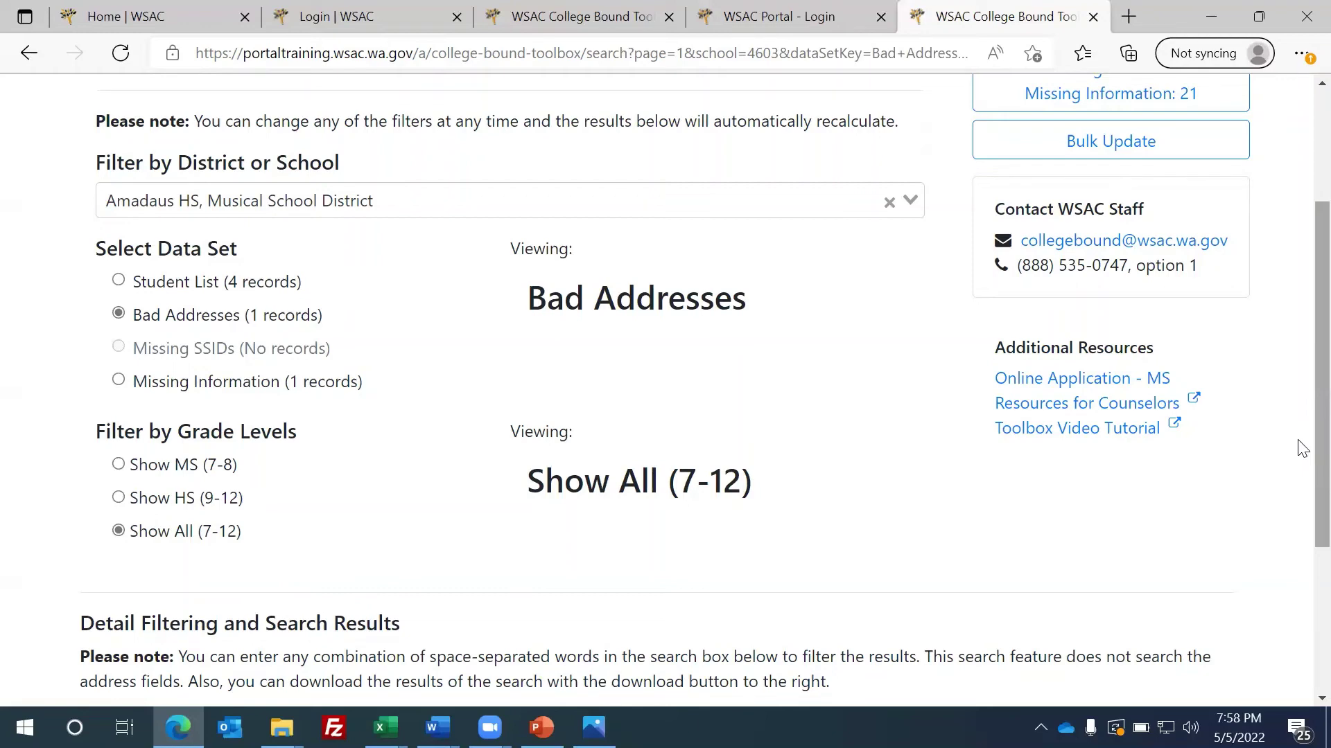
scroll(1298, 460, "down", 3)
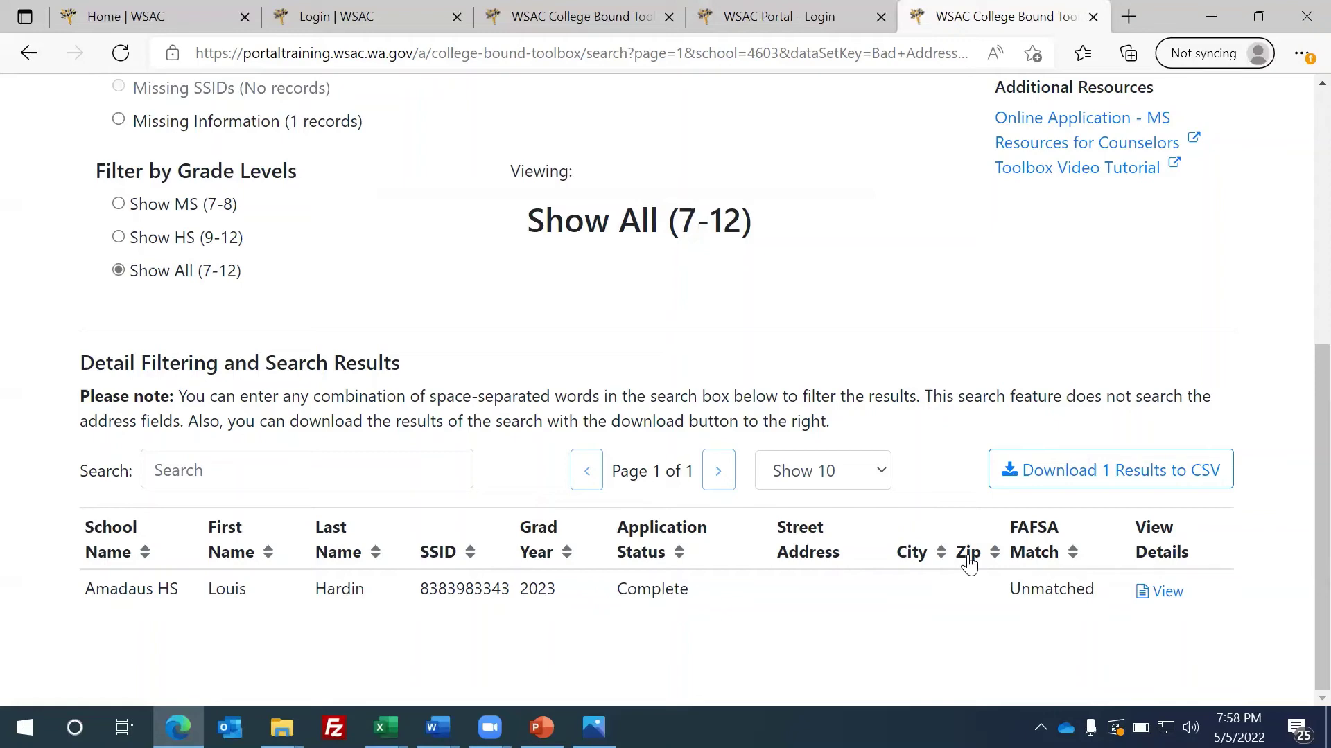
Select the Student List data set and filter its search results by 2023.
left_click_drag(1307, 386, 1303, 201)
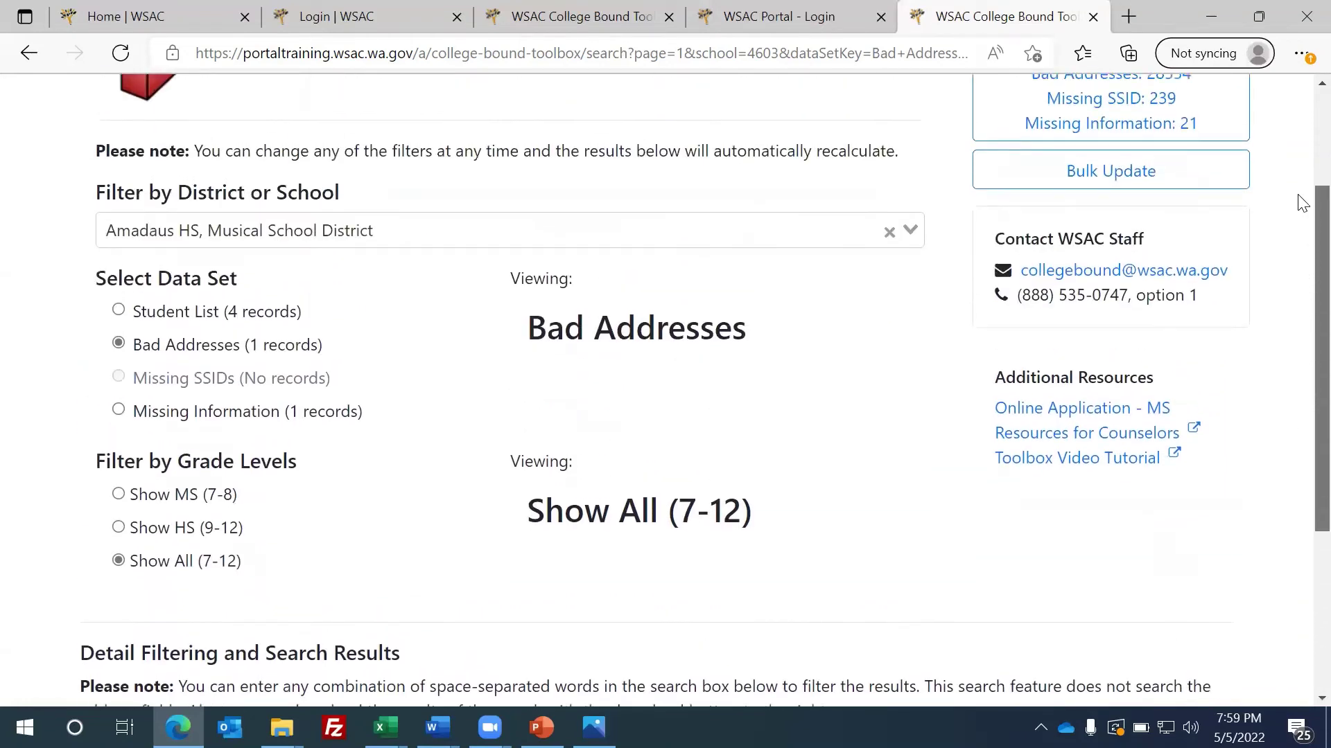
scroll(1298, 185, "up", 1)
left_click(119, 394)
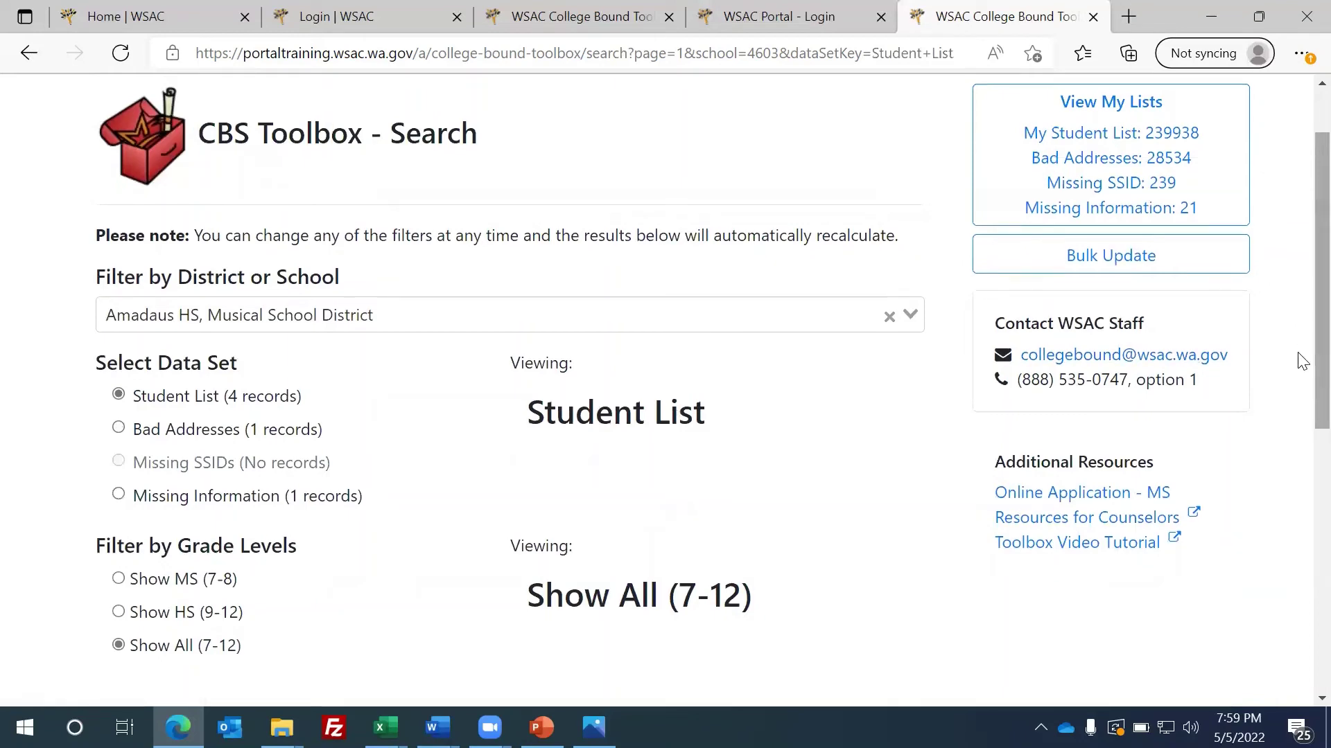
scroll(1300, 362, "down", 7)
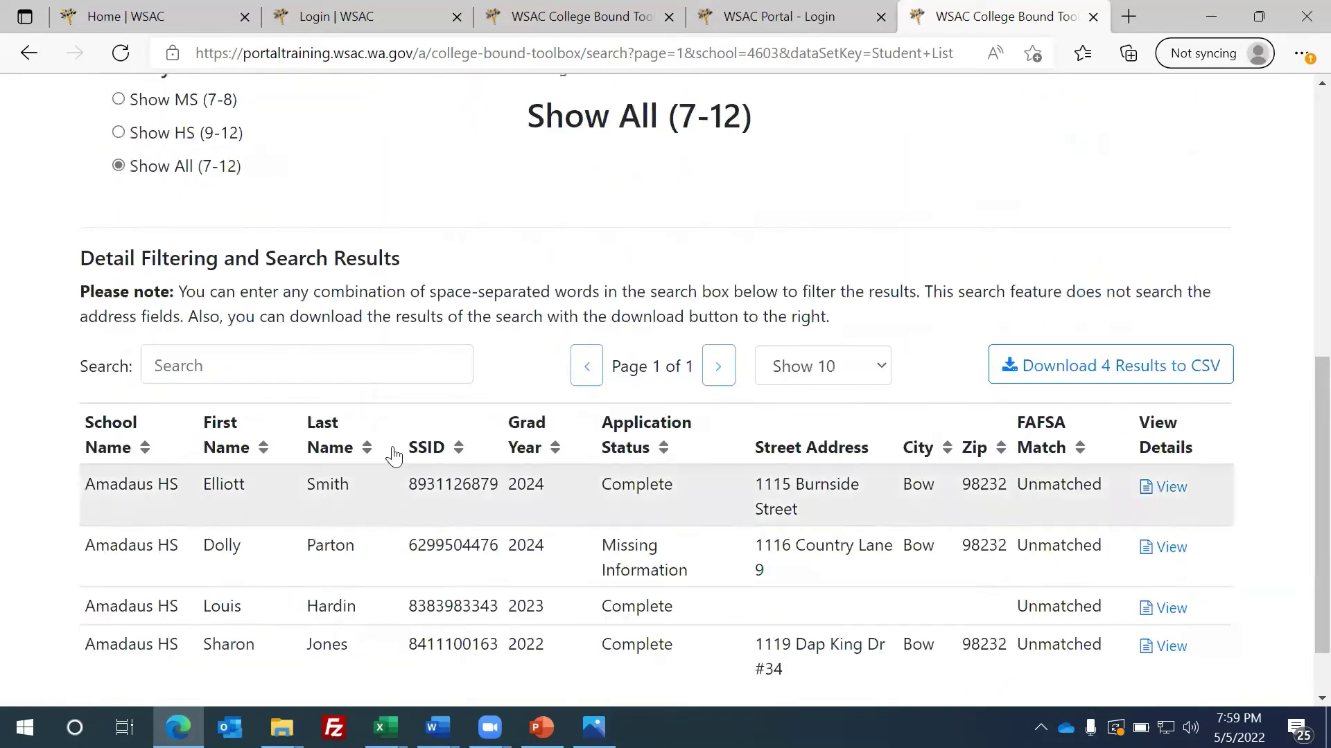
left_click(303, 361)
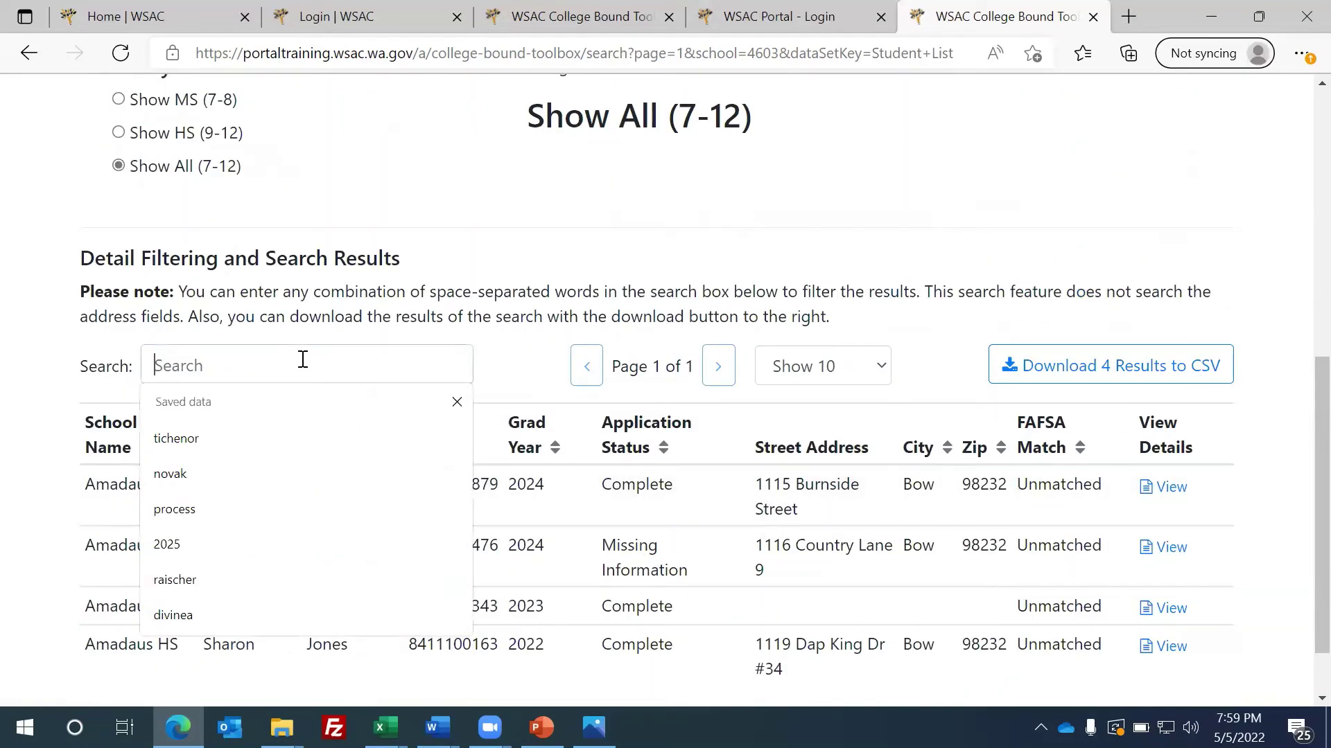
type("2023")
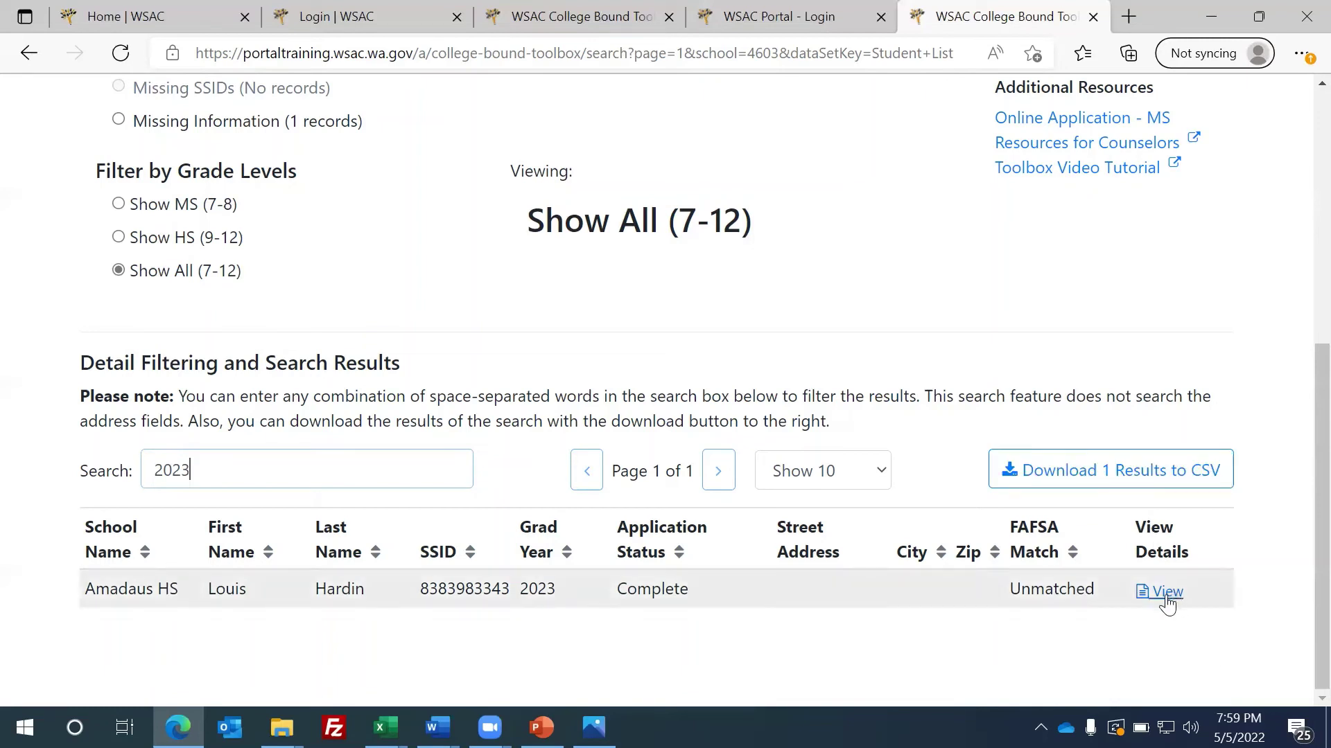
Open the application details of the 2023 student and review the status, student and guardian information.
right_click(1167, 595)
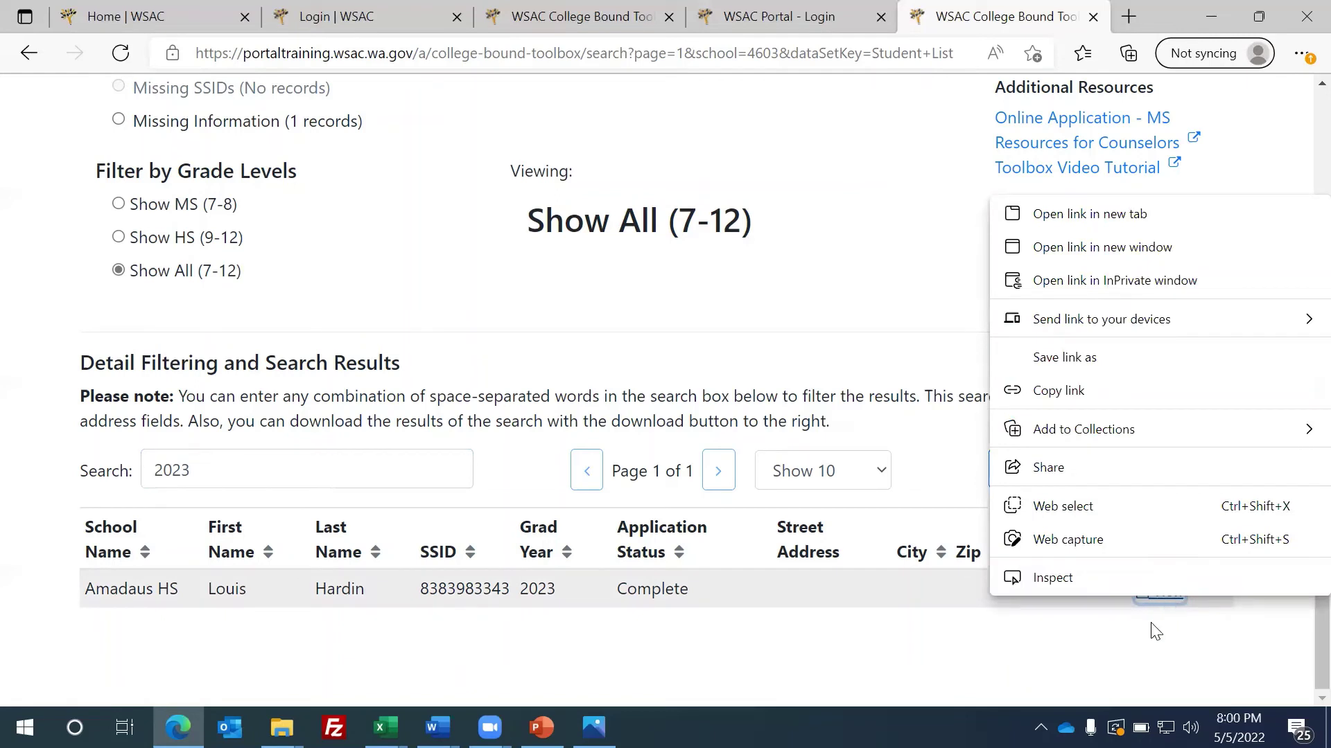
left_click(1154, 628)
left_click(1157, 599)
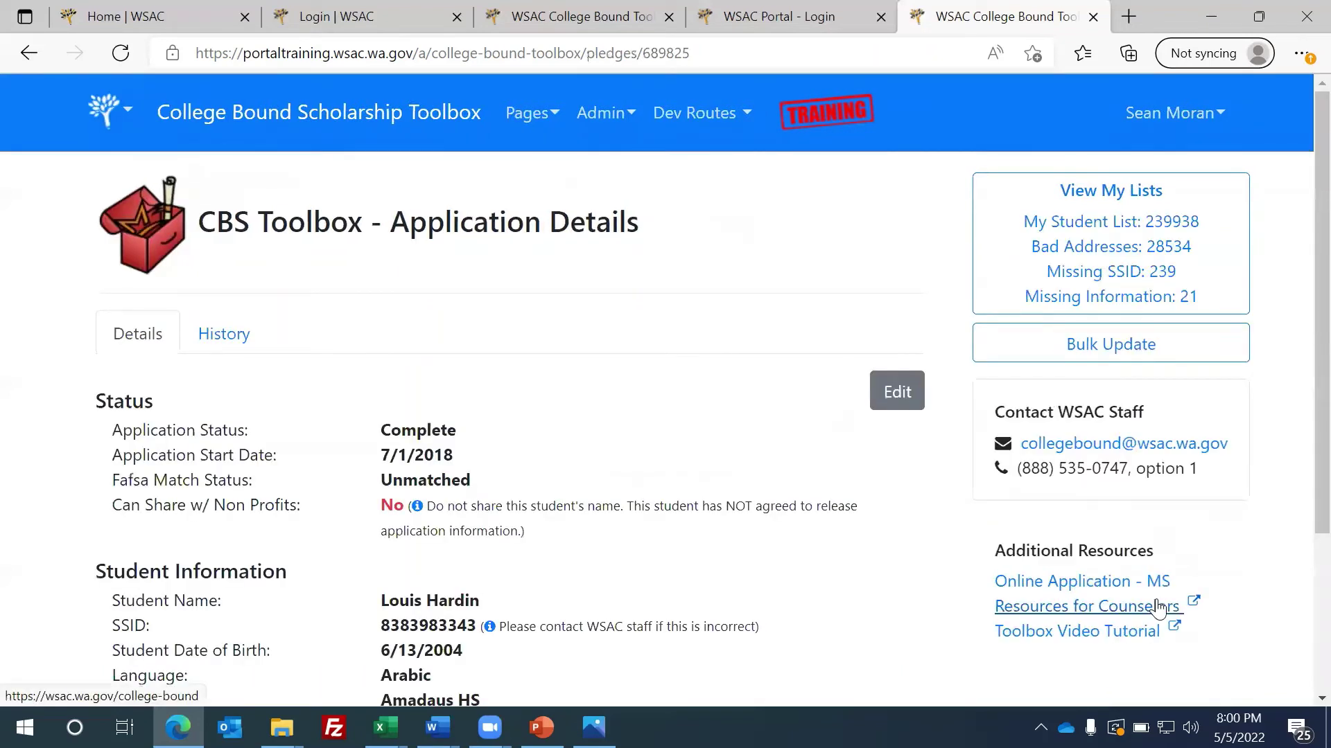
scroll(1301, 457, "down", 2)
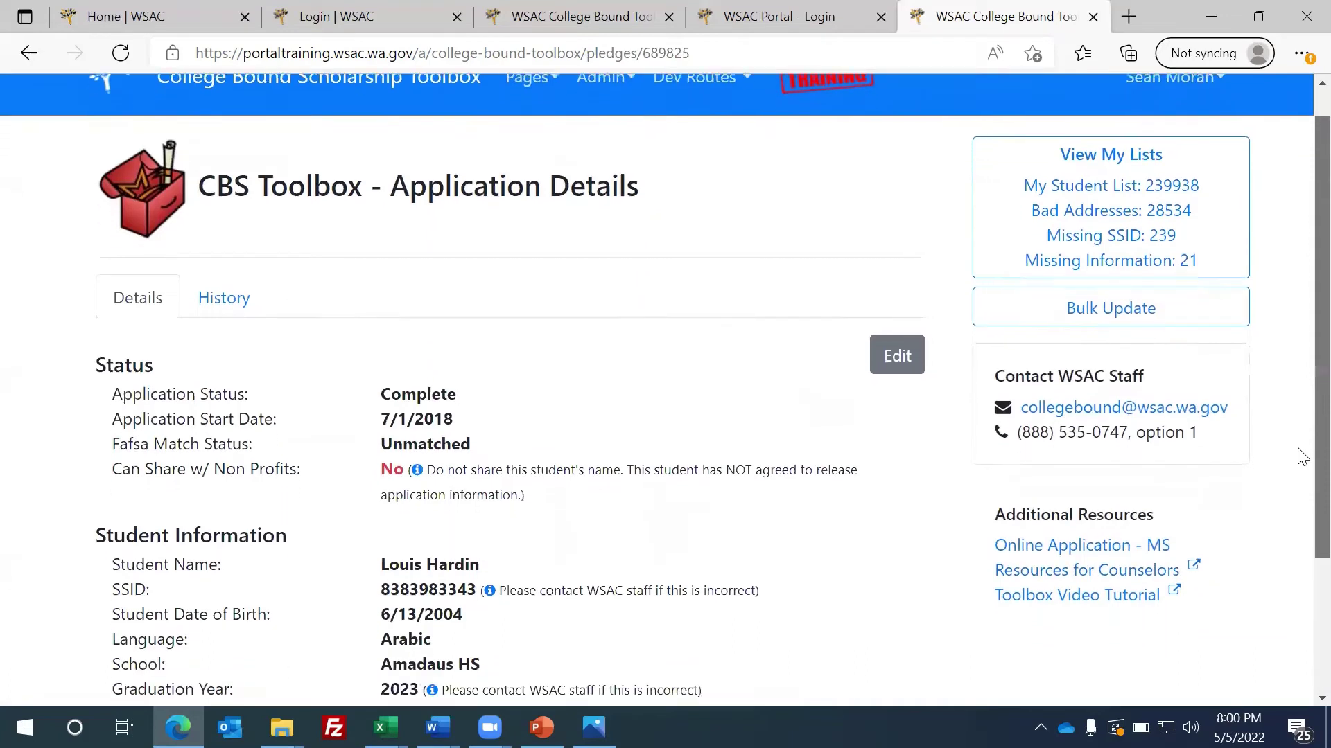
scroll(1301, 471, "down", 2)
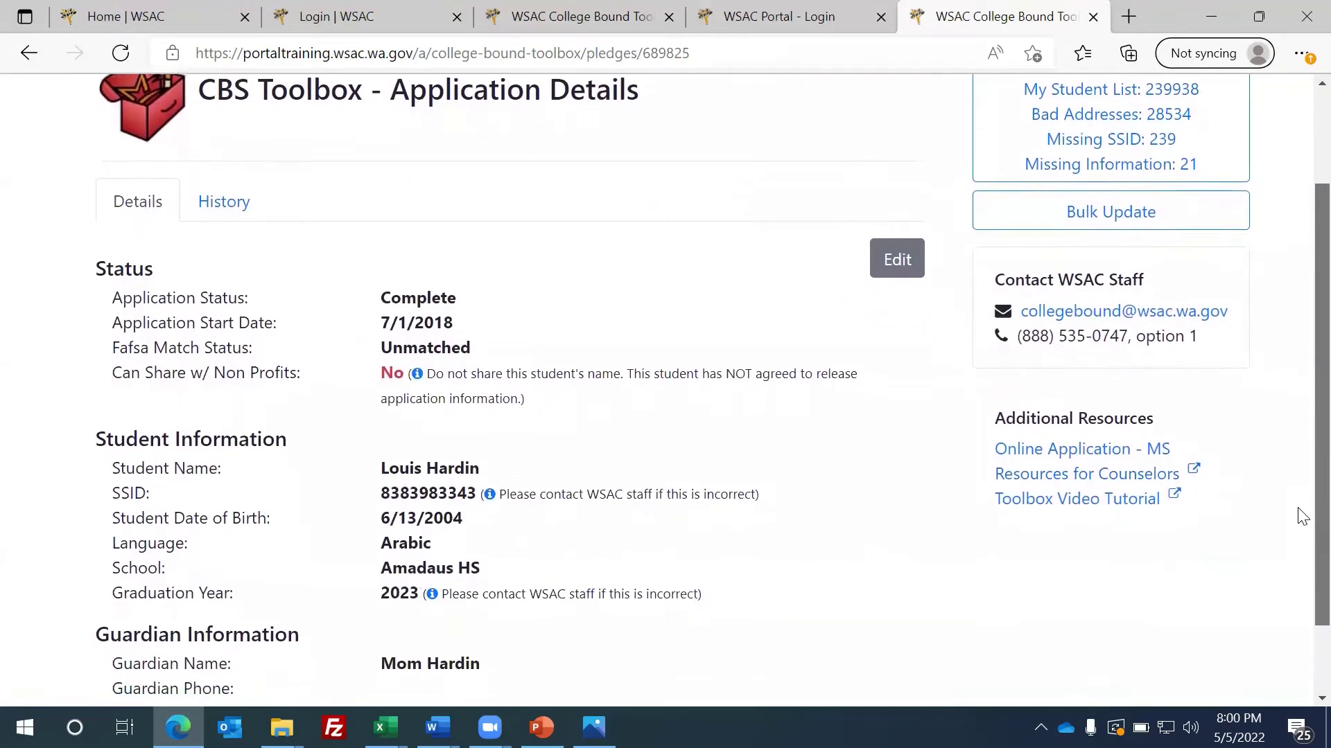
scroll(1301, 516, "up", 1)
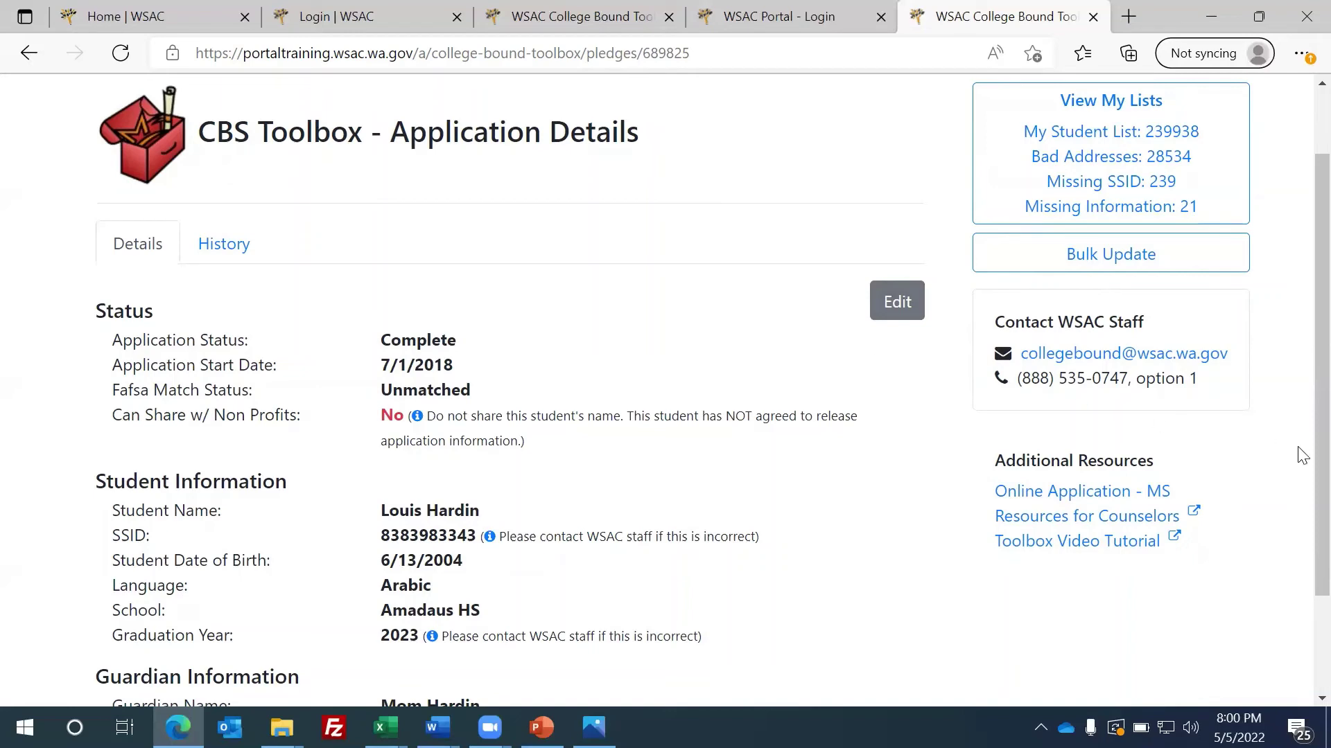
scroll(1301, 603, "down", 2)
scroll(1301, 603, "up", 2)
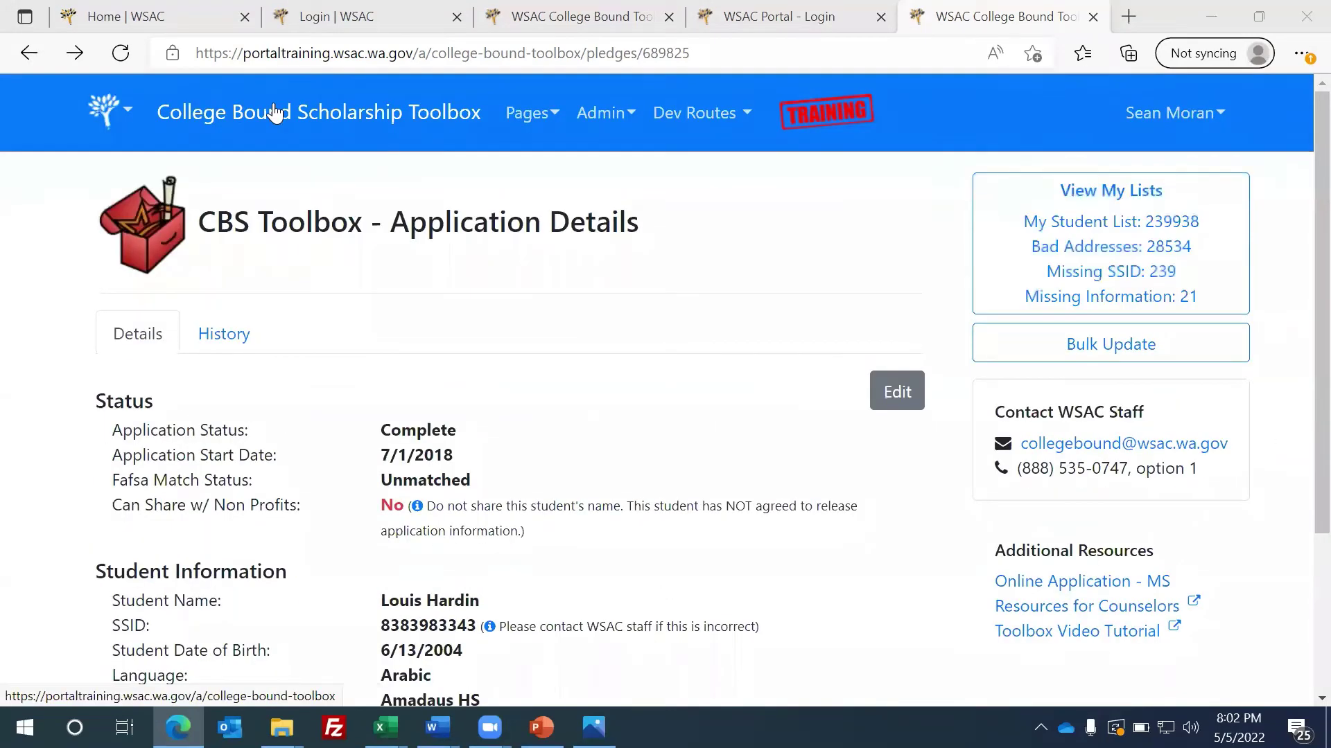
Open the Bulk Update instructions from the toolbox home page and read the CSV import and column format requirements.
left_click(274, 112)
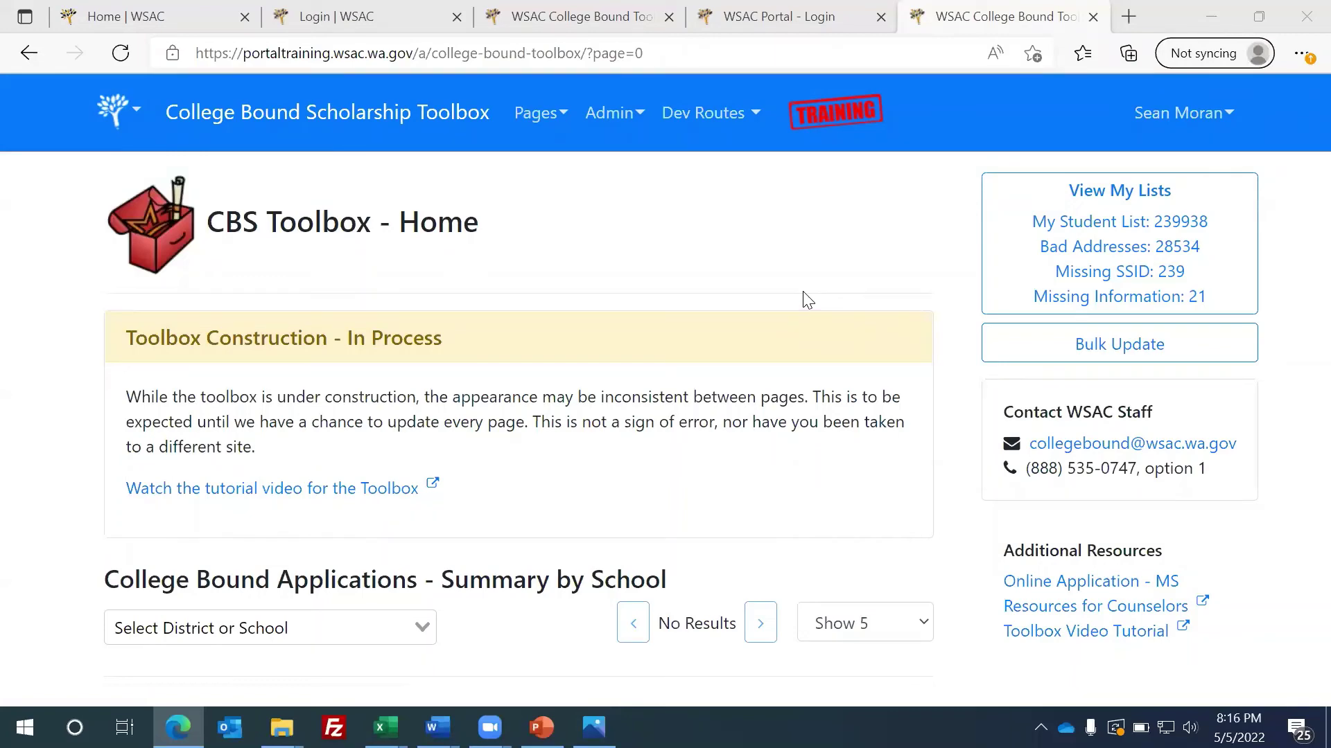
left_click(1038, 352)
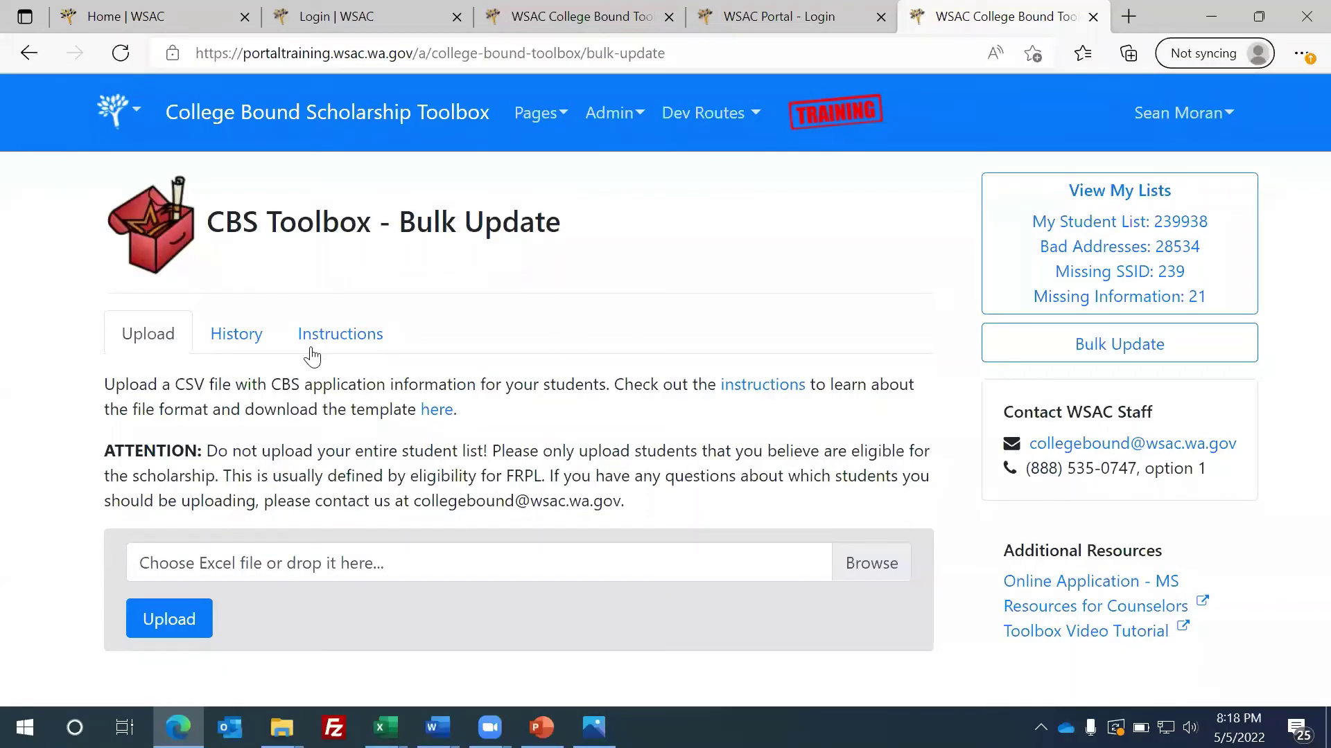
left_click(329, 339)
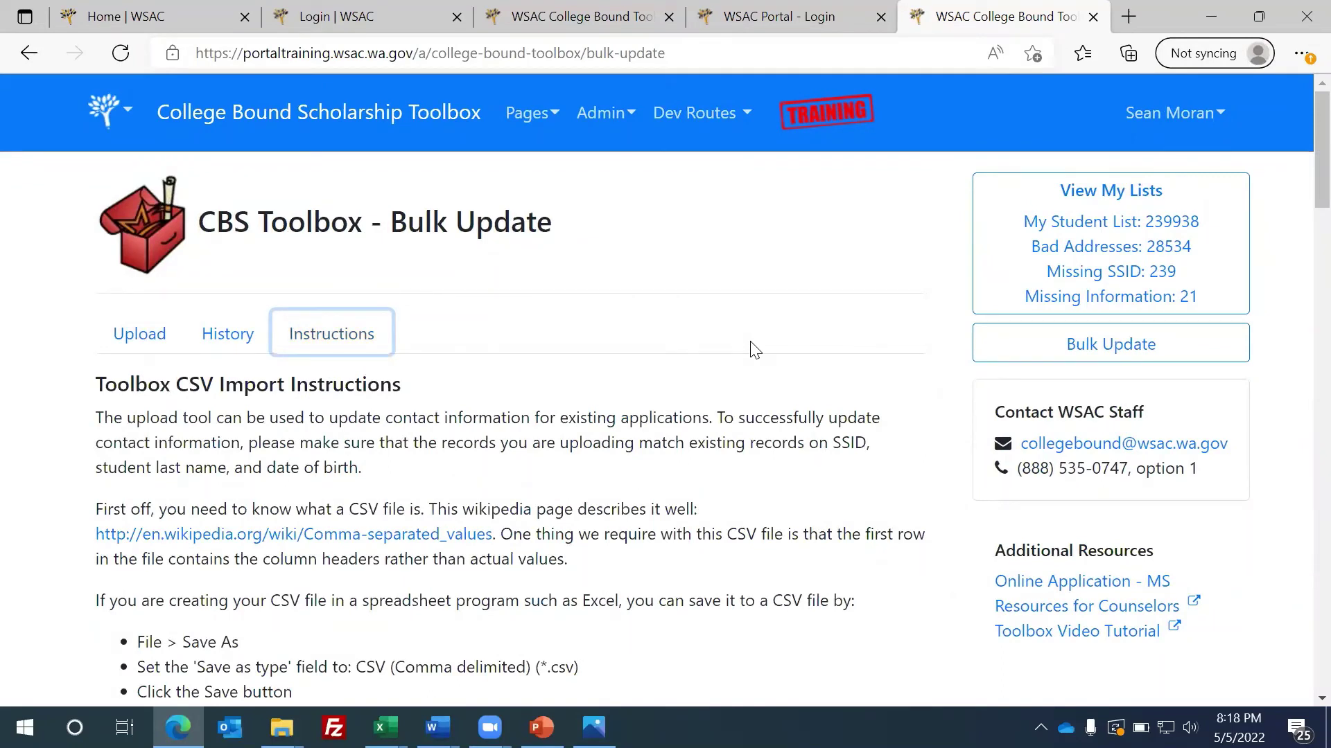
scroll(1303, 491, "down", 2)
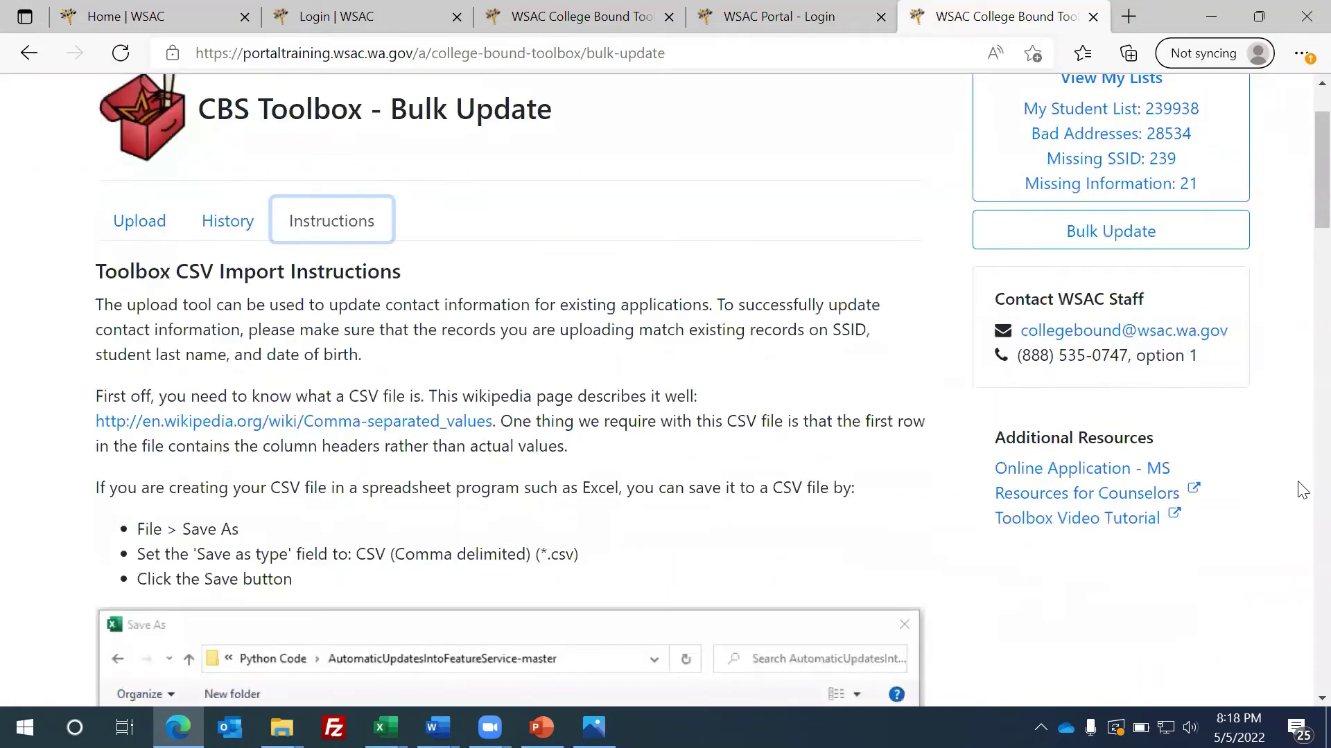
scroll(1303, 490, "down", 15)
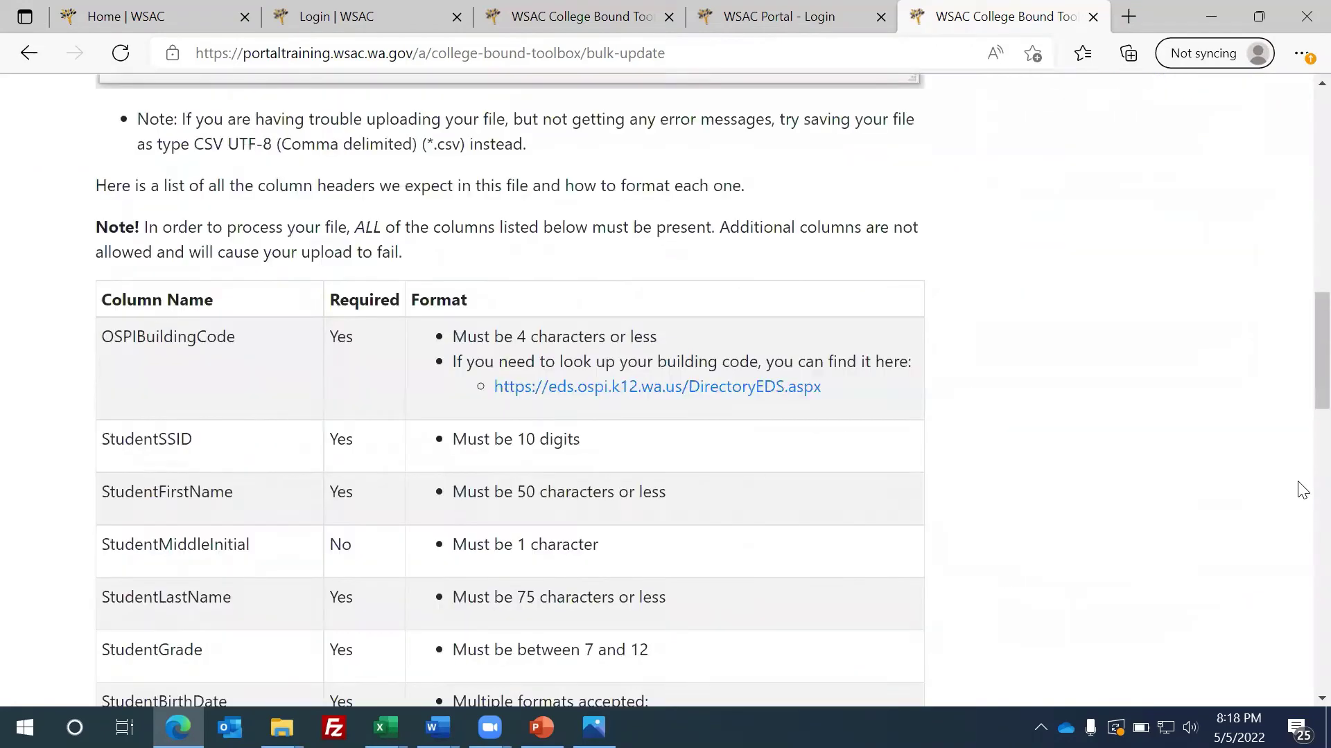
scroll(1303, 471, "down", 1)
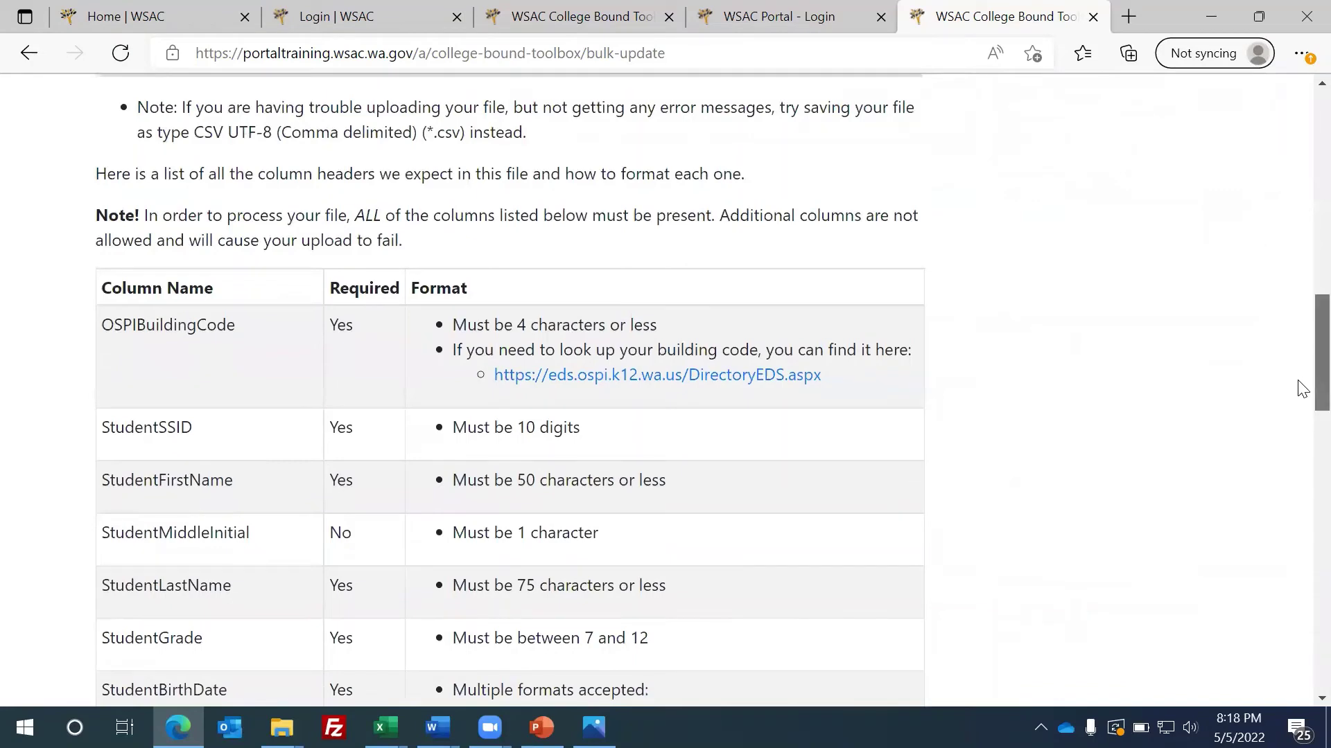
Review the required columns and format rules for the bulk update CSV file, and open the Upload page.
scroll(1303, 402, "down", 1)
scroll(1303, 430, "down", 6)
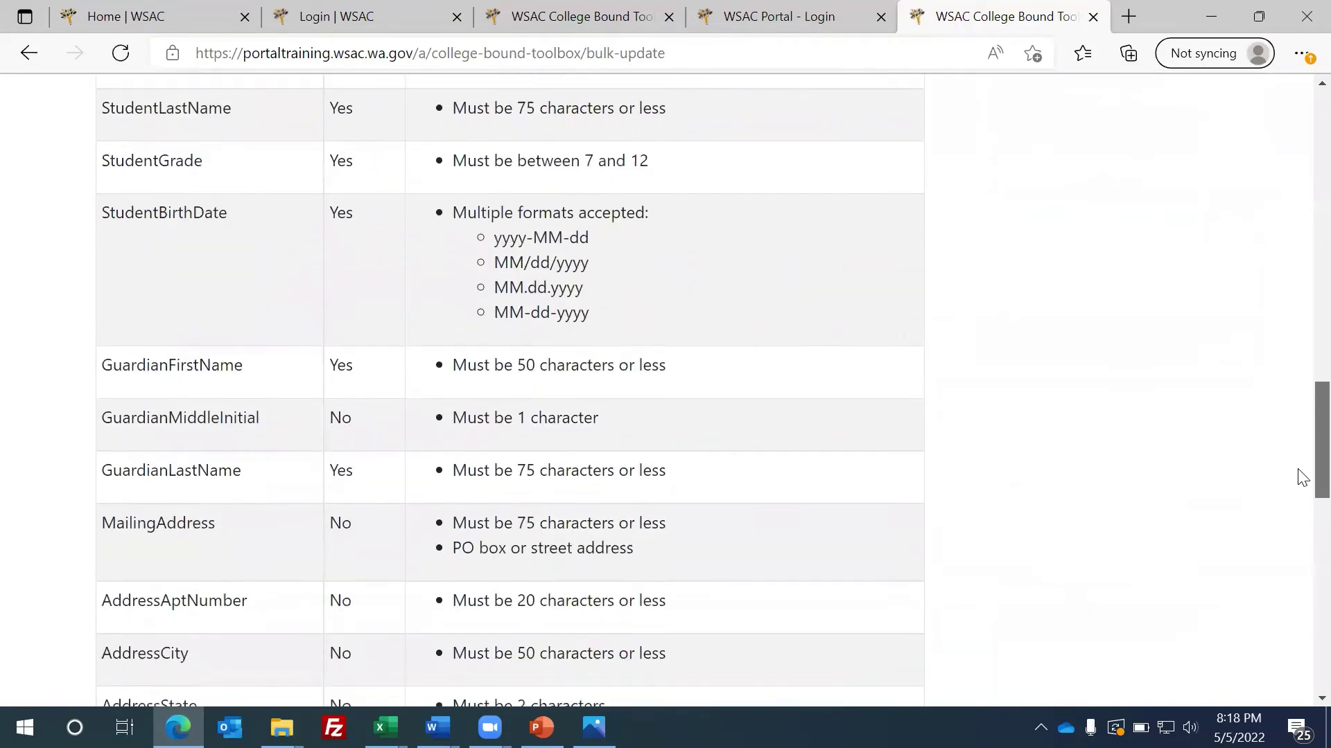
scroll(1301, 478, "down", 7)
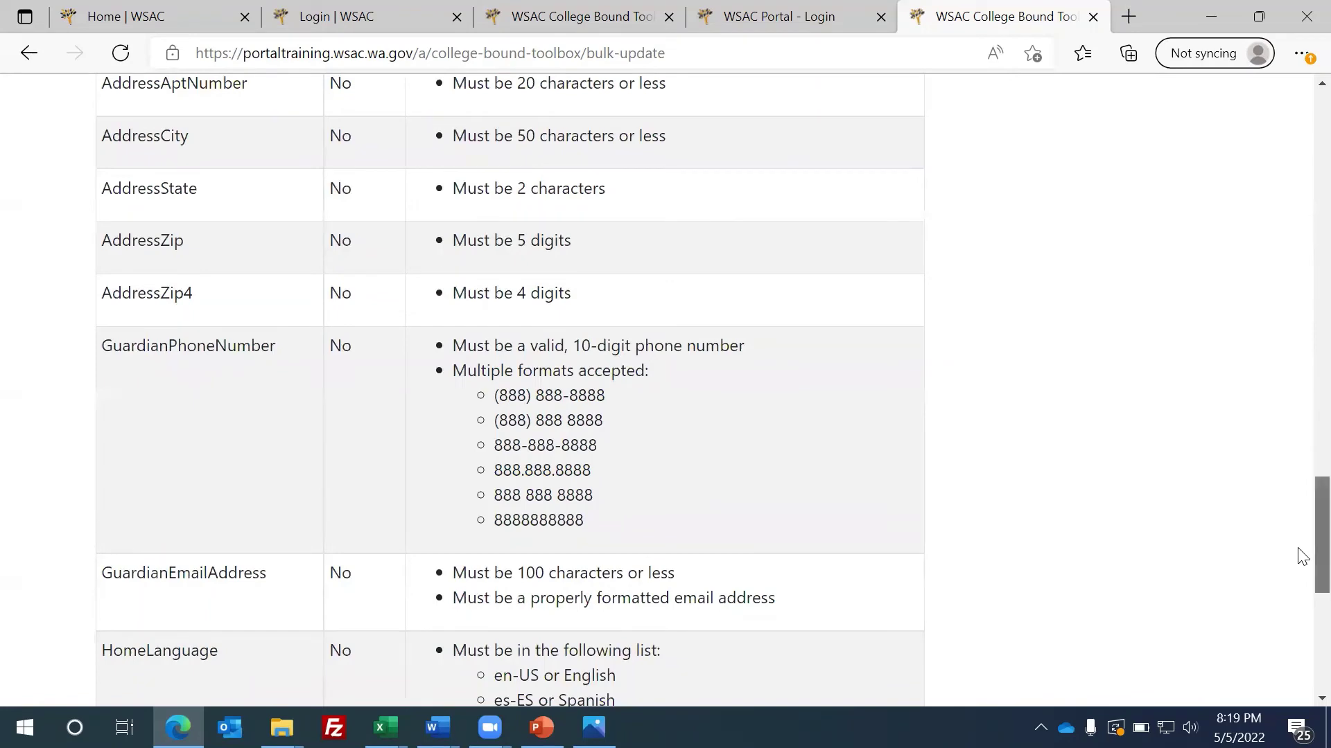
left_click_drag(1302, 547, 1301, 399)
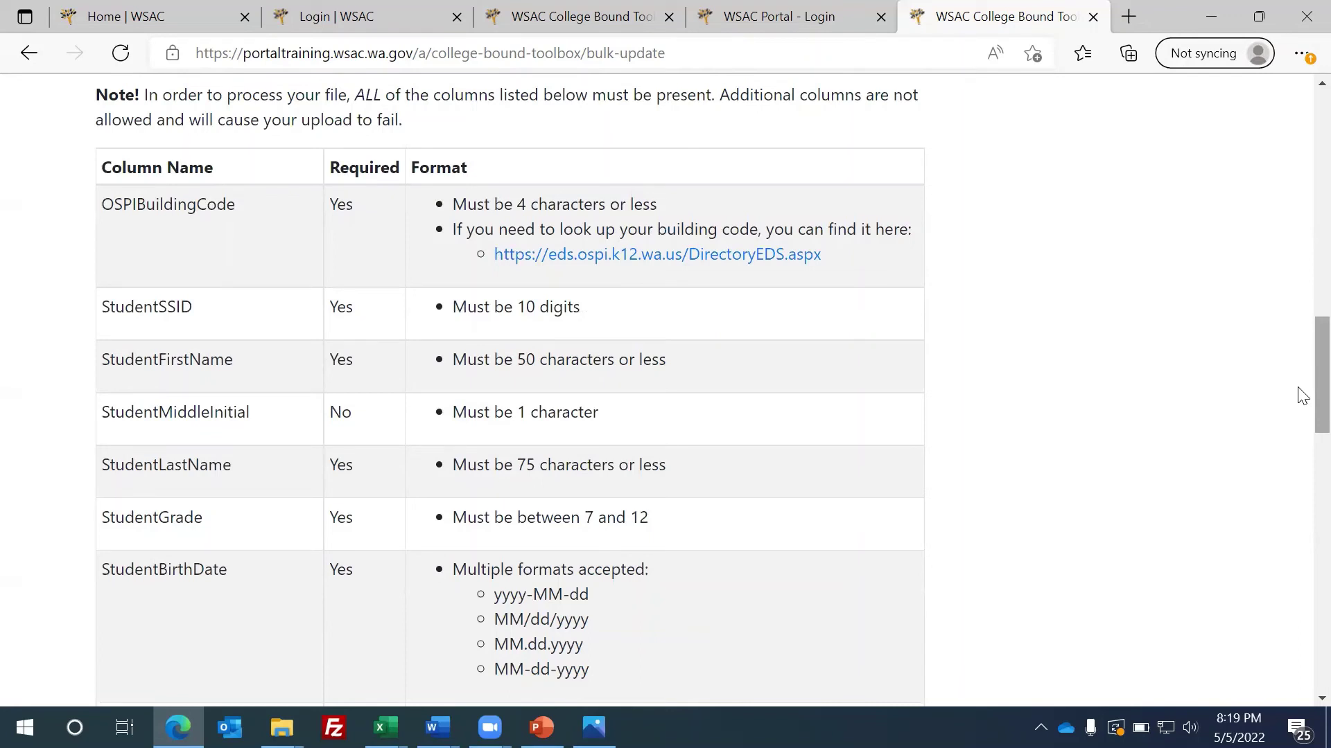
scroll(1301, 409, "down", 3)
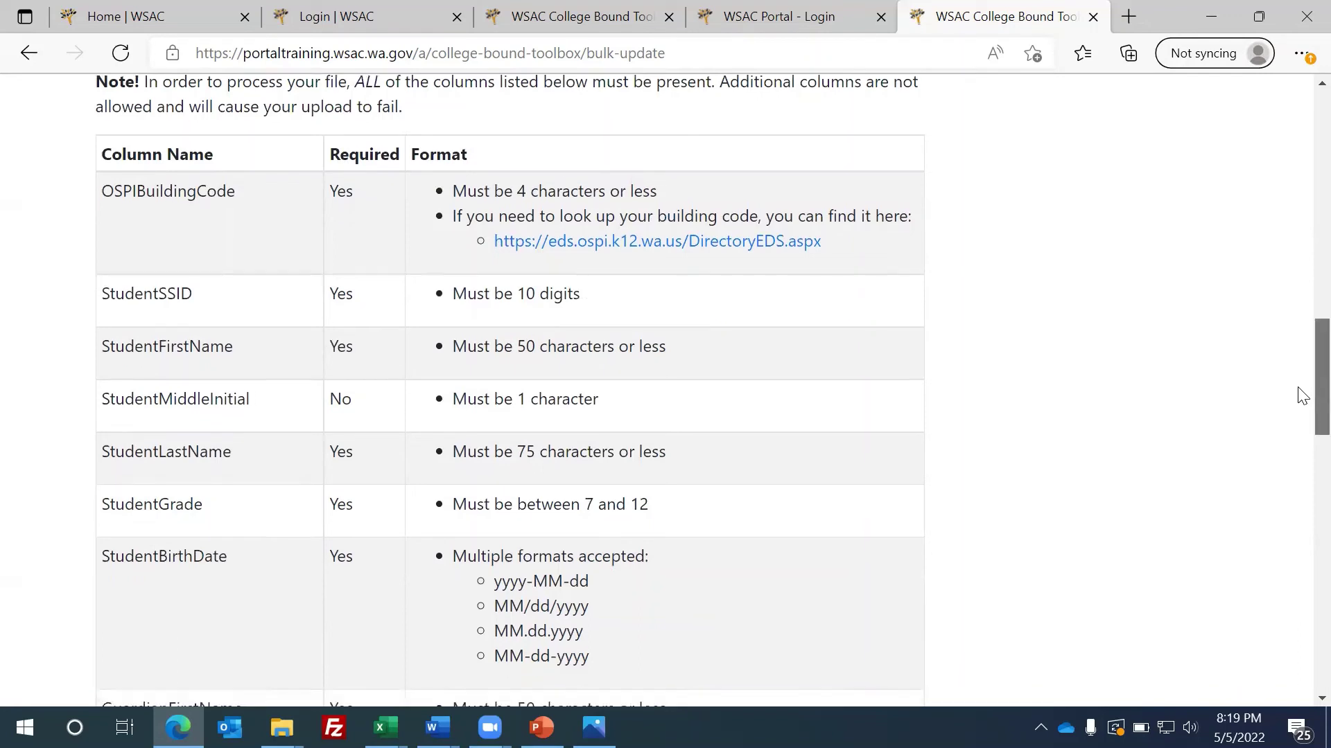
scroll(1302, 420, "down", 1)
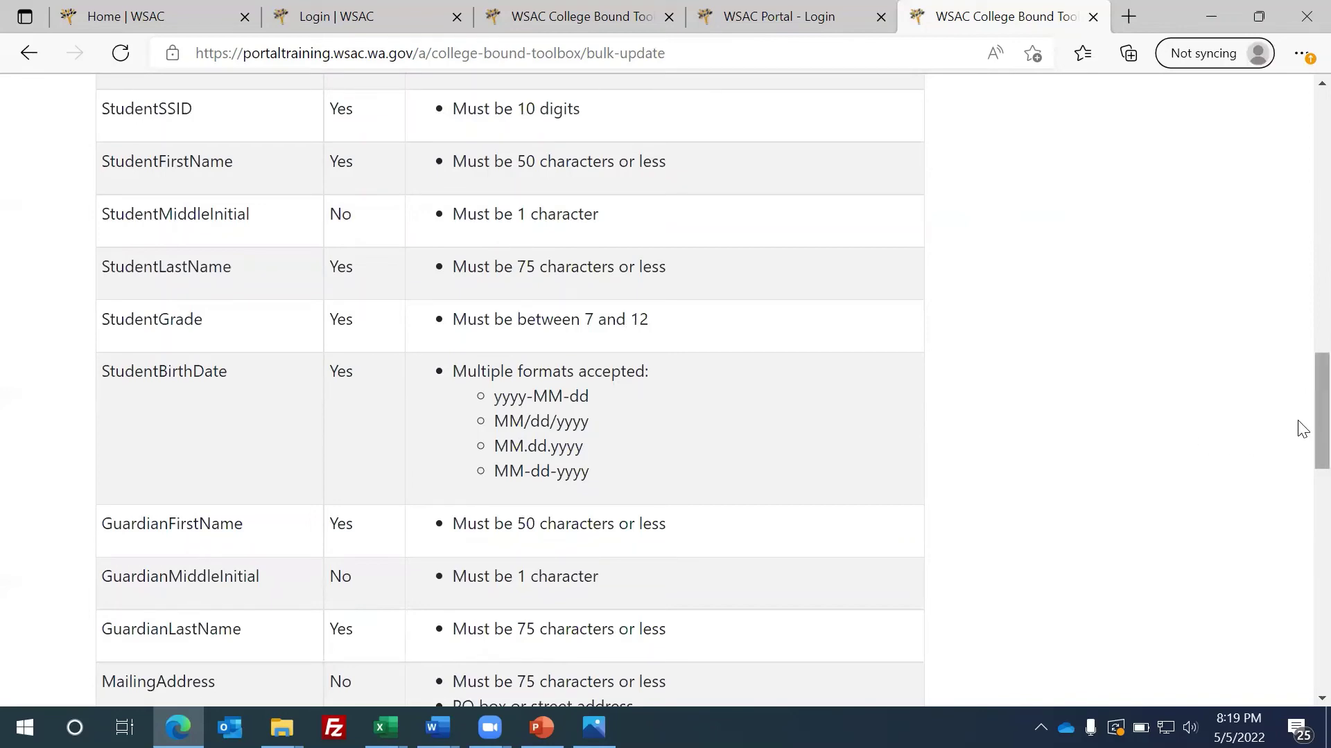
scroll(1300, 444, "down", 3)
scroll(1302, 478, "down", 3)
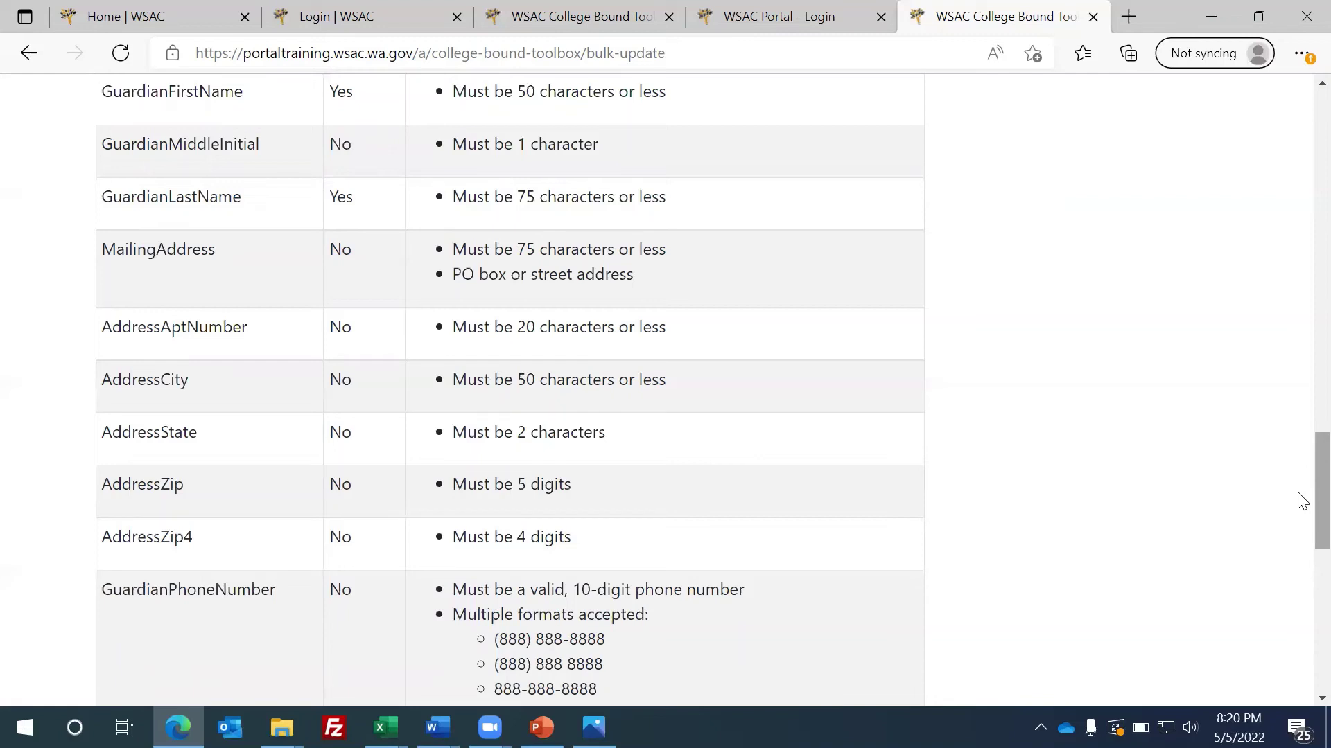
scroll(1301, 485, "up", 20)
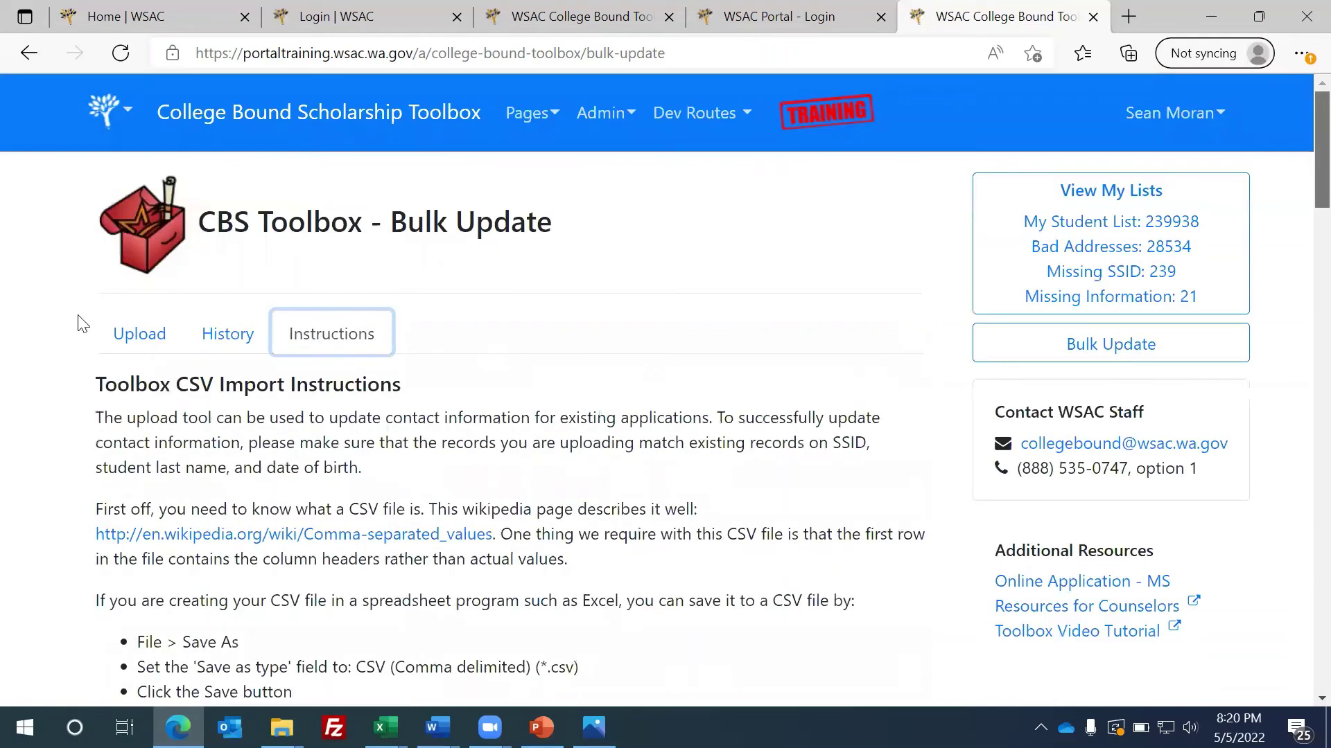
left_click(145, 335)
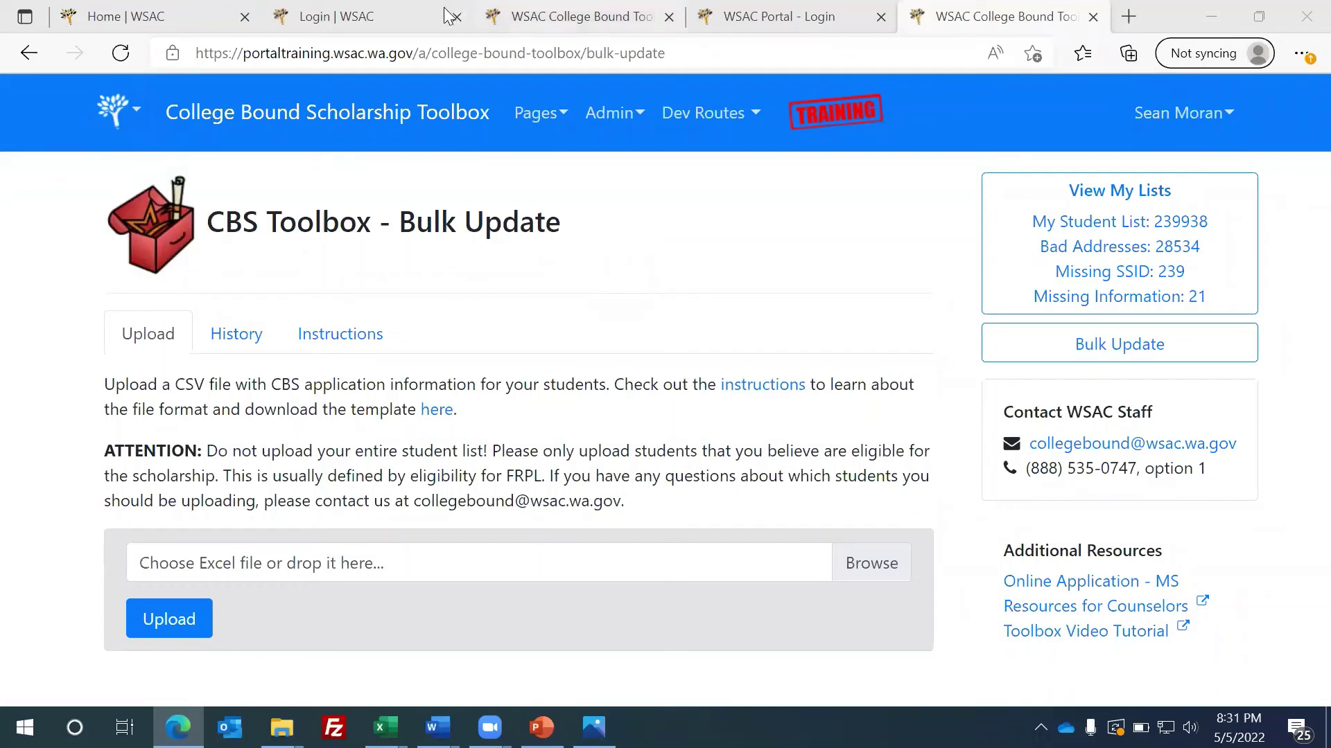
Go to Secure Messages, start a new secure message to WSAC and view the available program mailboxes.
left_click(546, 124)
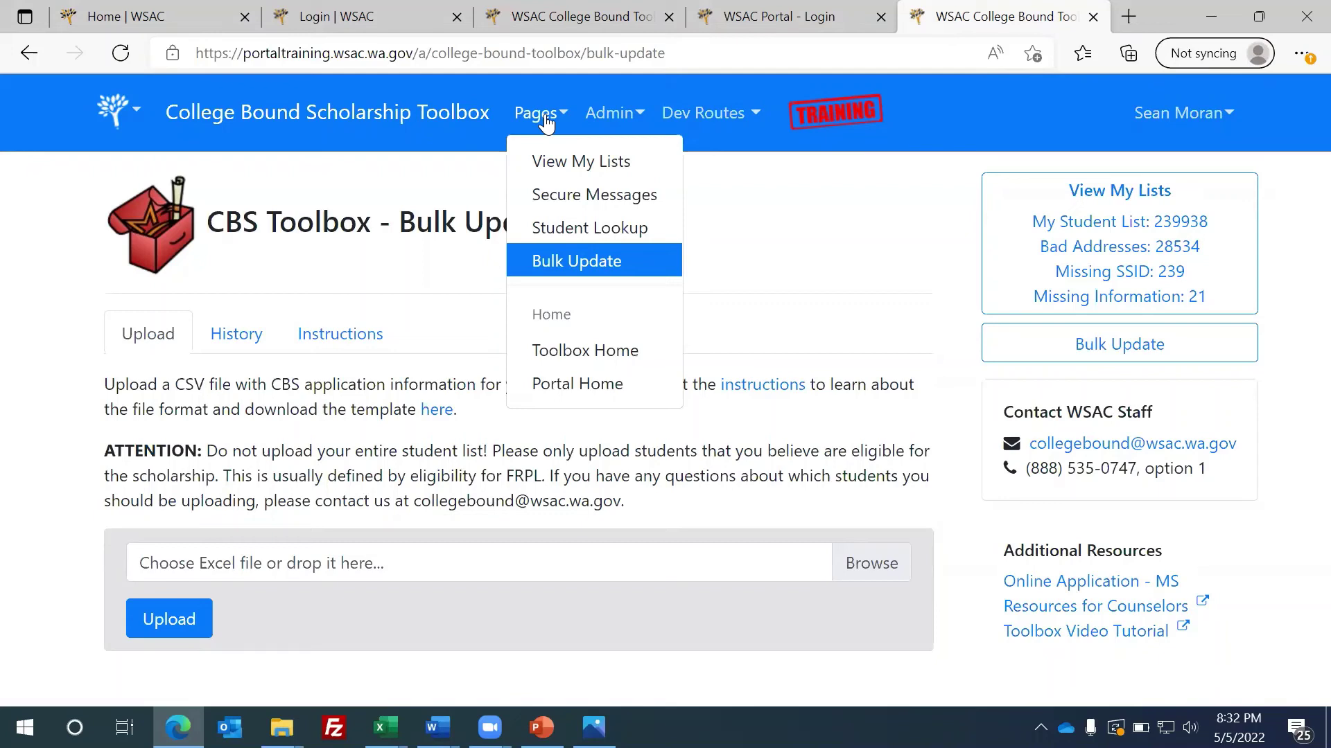
left_click(569, 195)
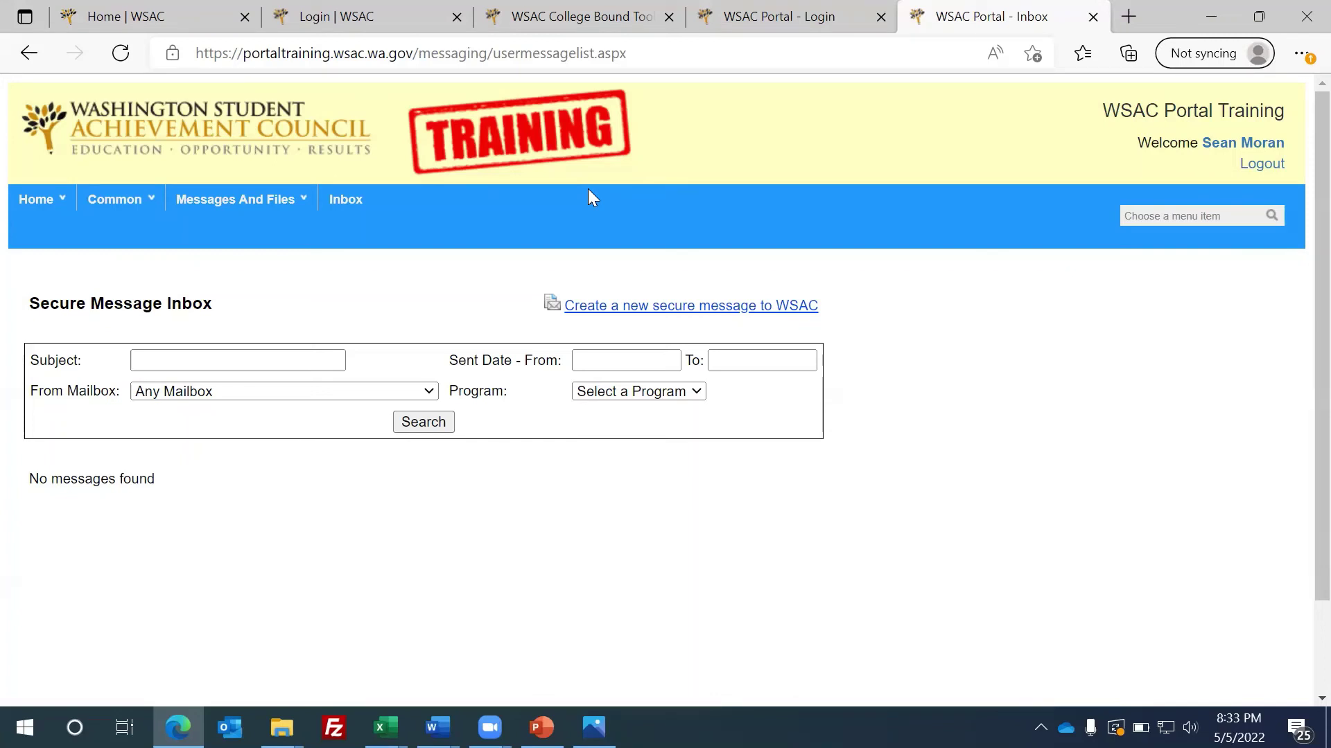
left_click(768, 314)
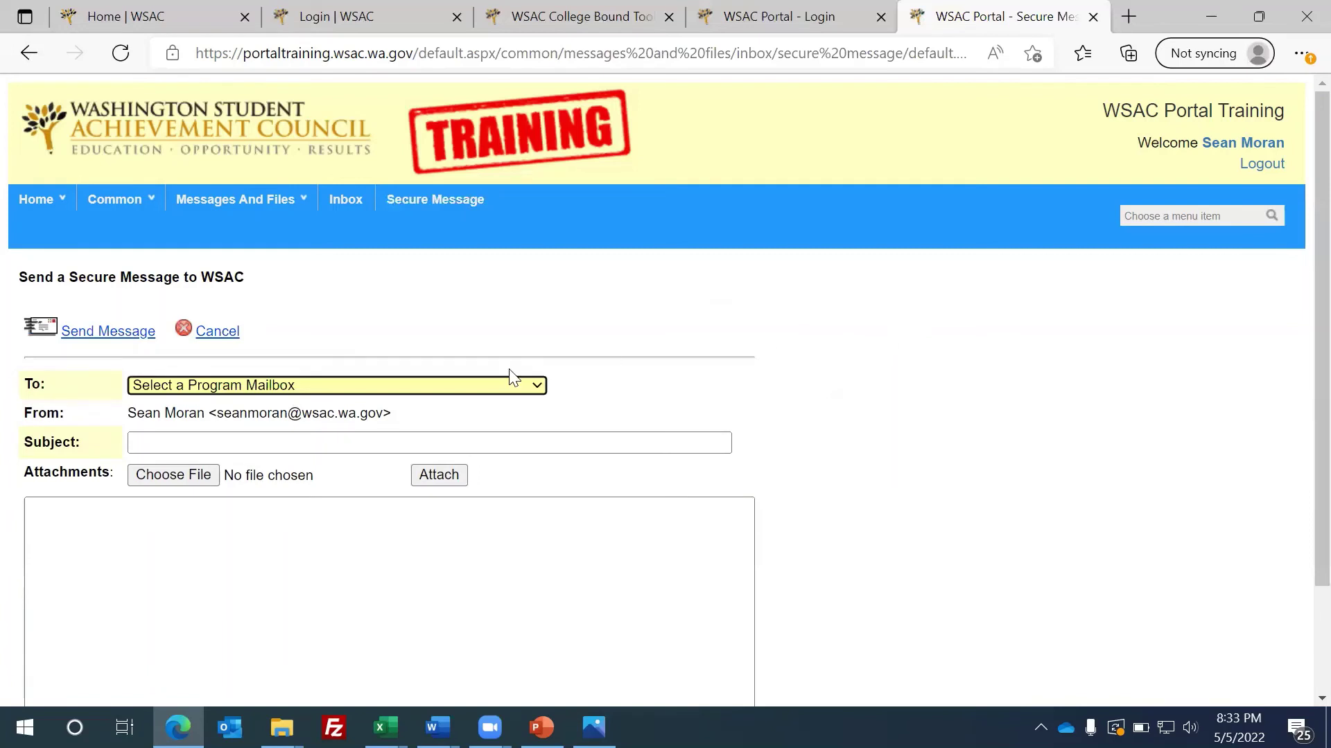
left_click(323, 389)
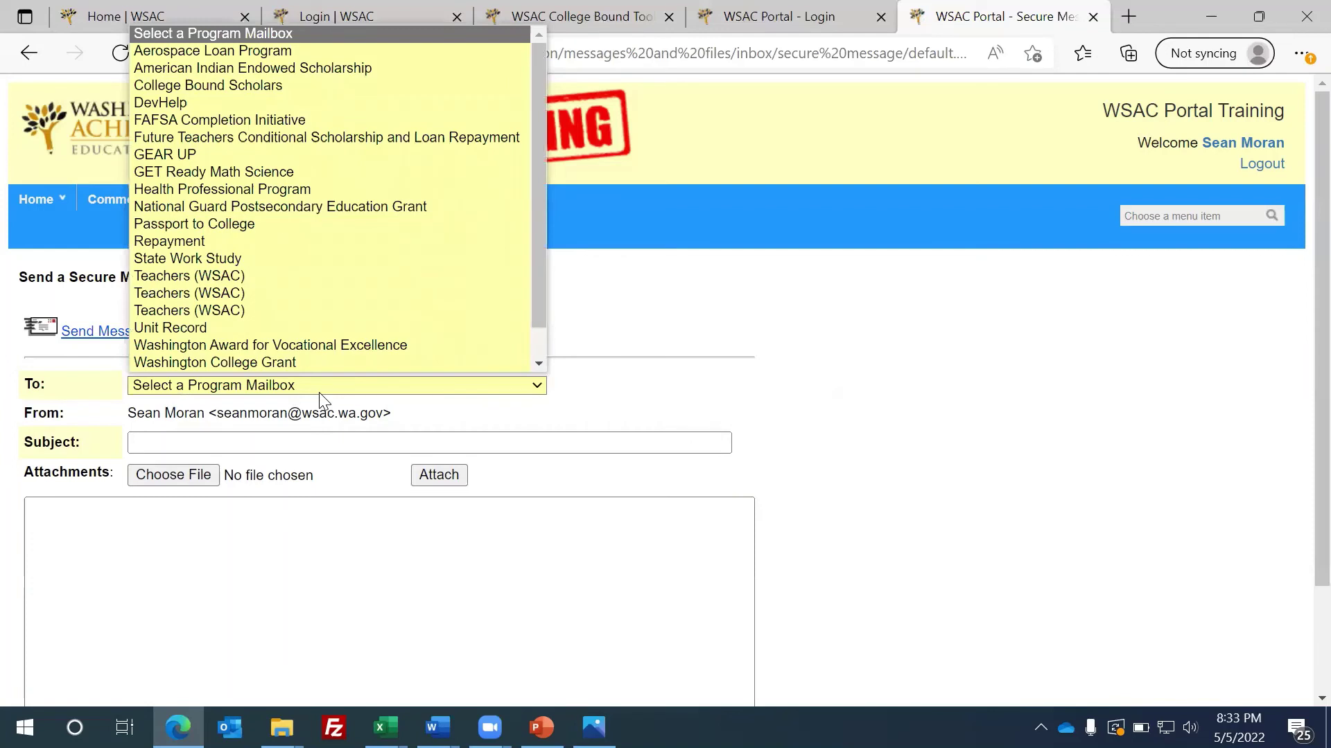
left_click(321, 390)
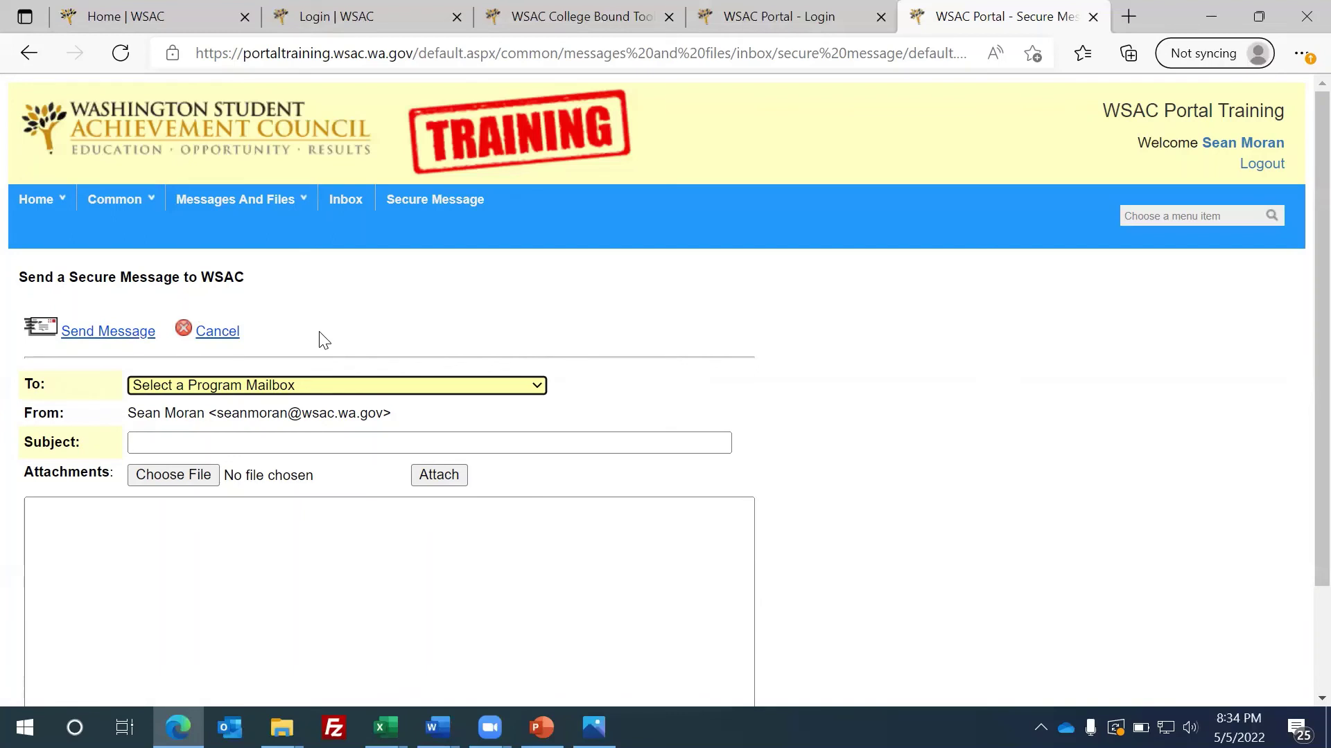
Return to the WSAC portal home and reopen the Toolbox from the College Bound program.
left_click(47, 208)
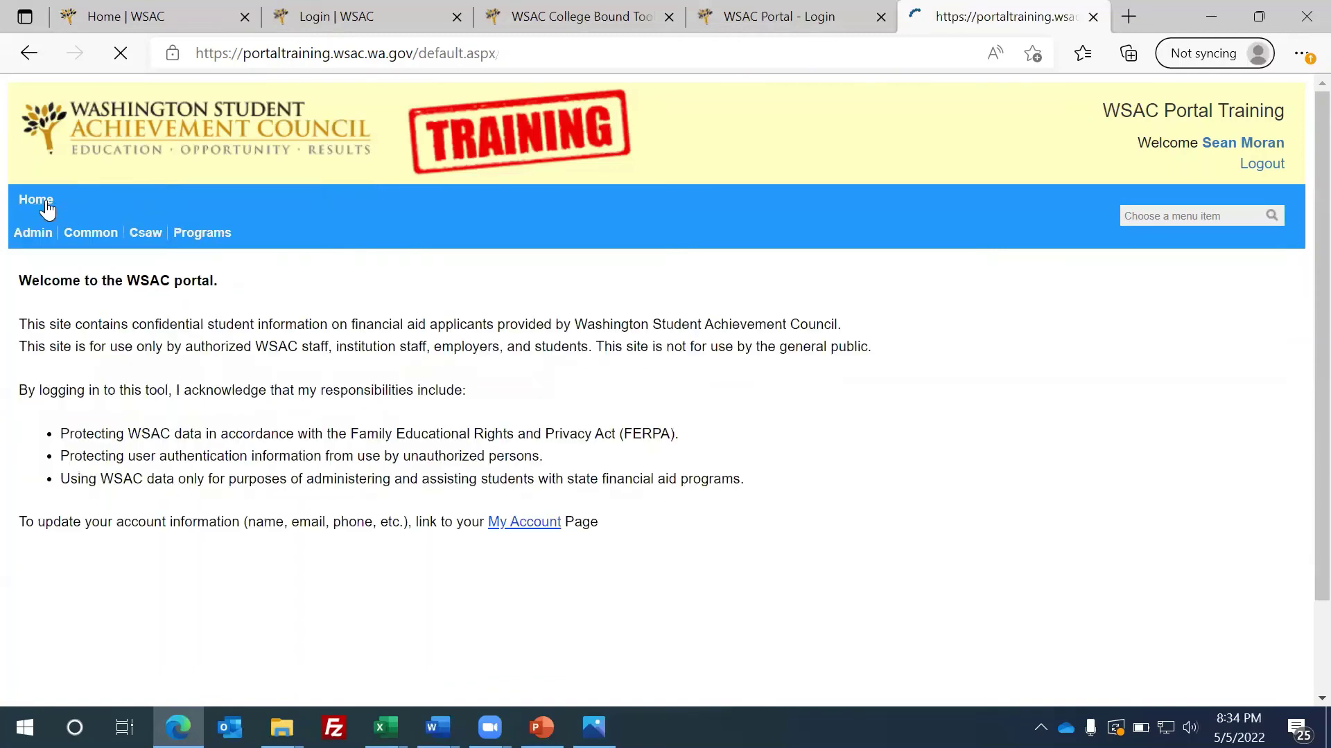
mouse_move(128, 212)
key("Tab")
key("Return")
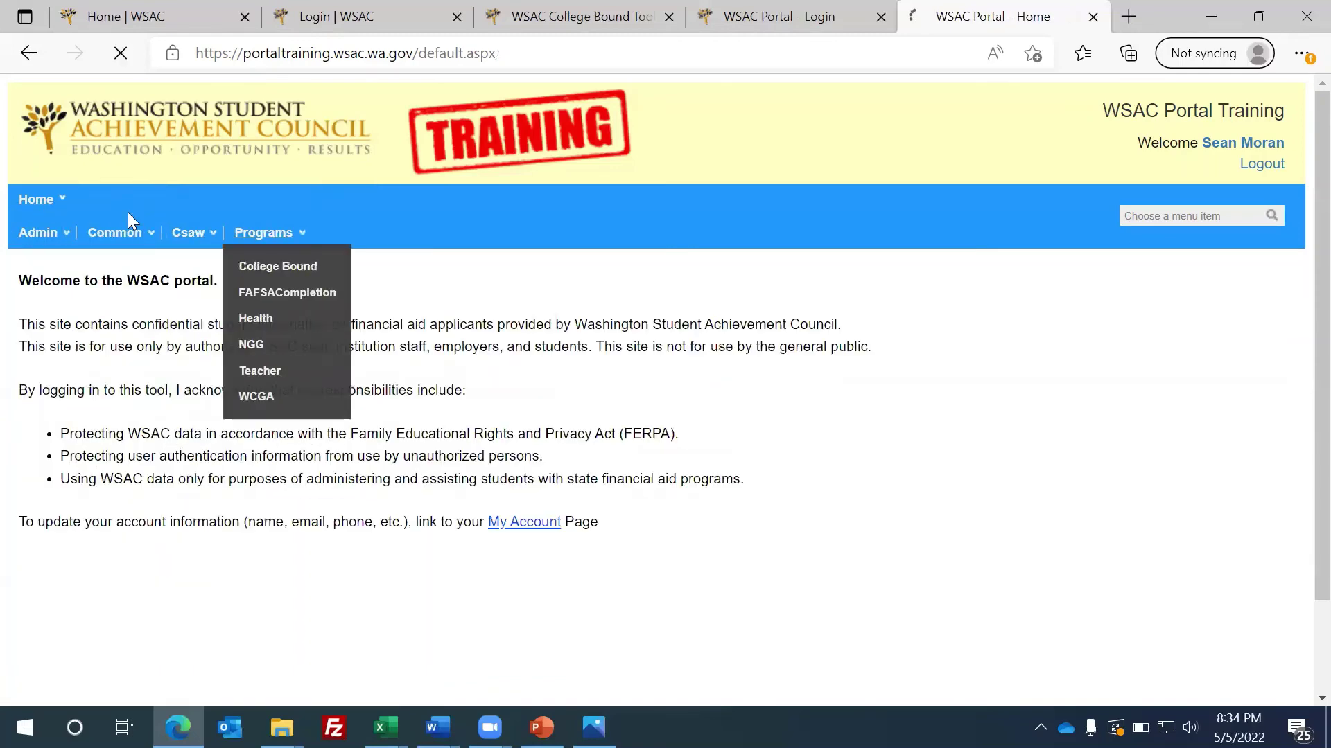
left_click(73, 233)
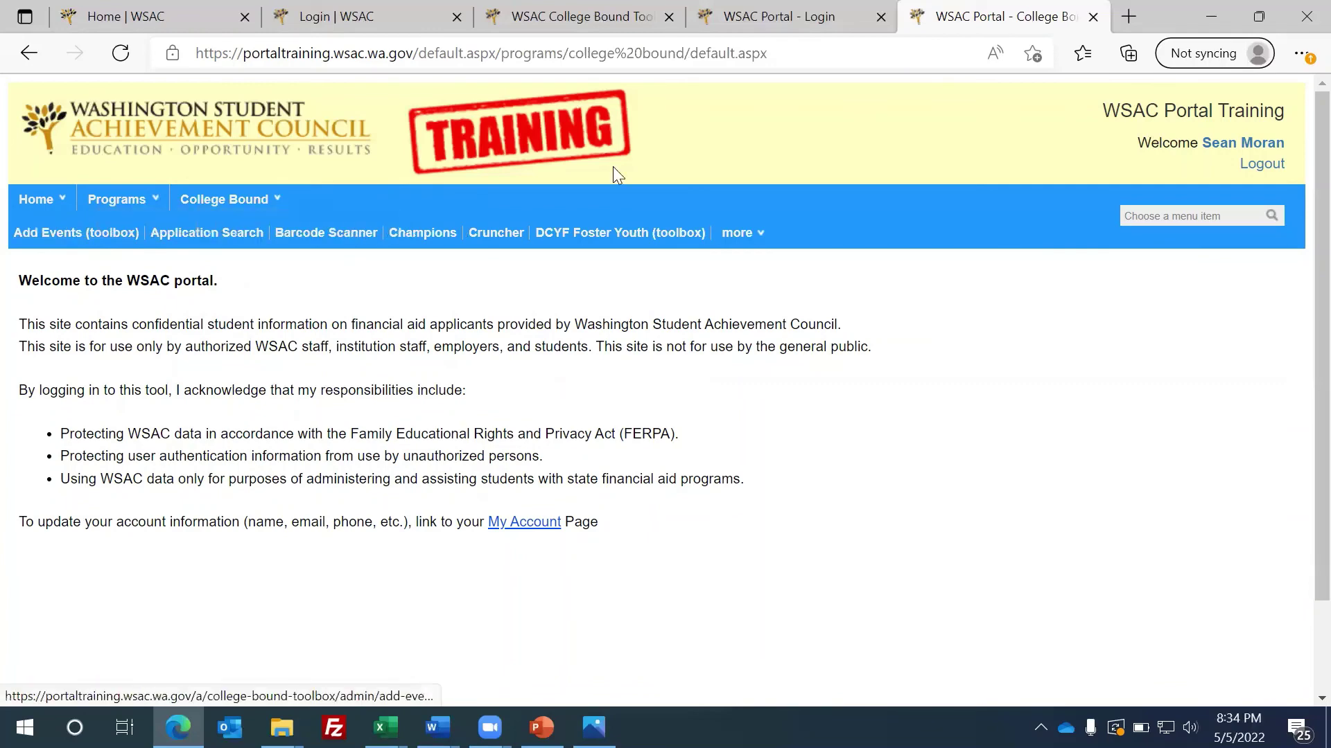
left_click(737, 232)
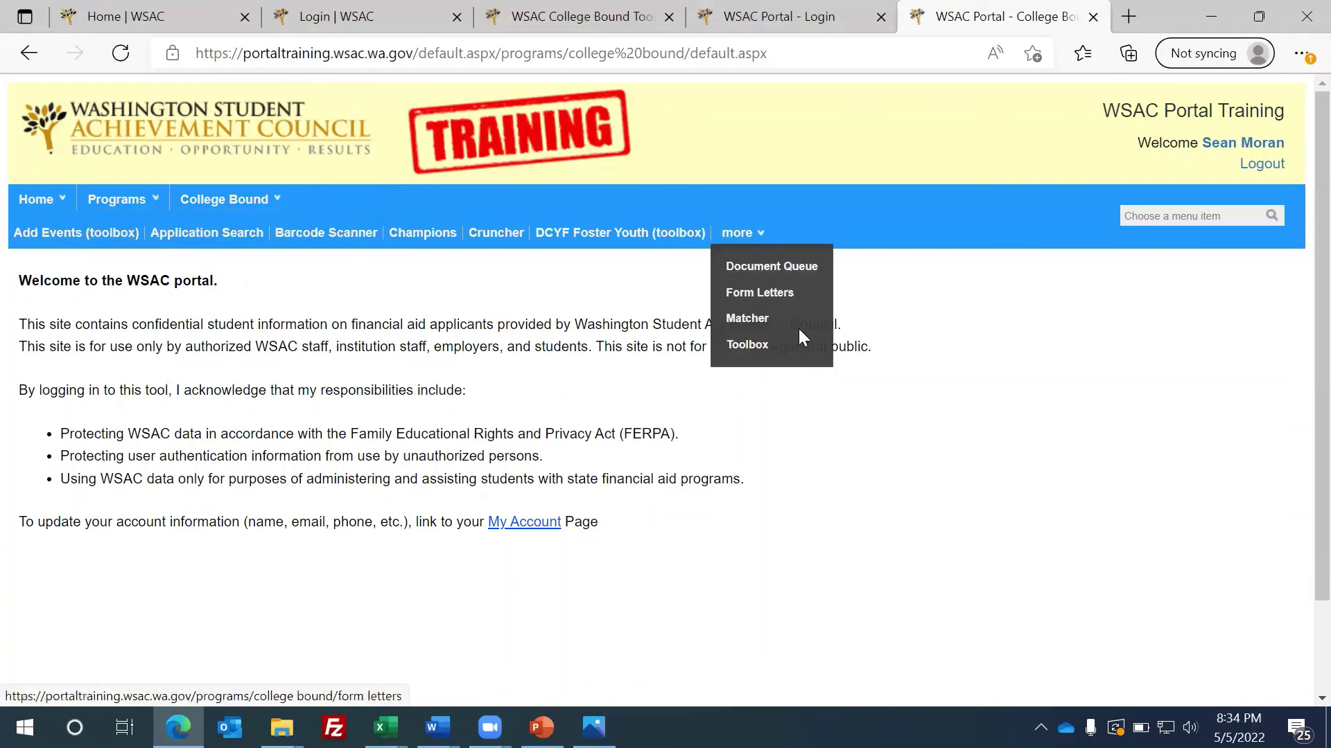
left_click(762, 345)
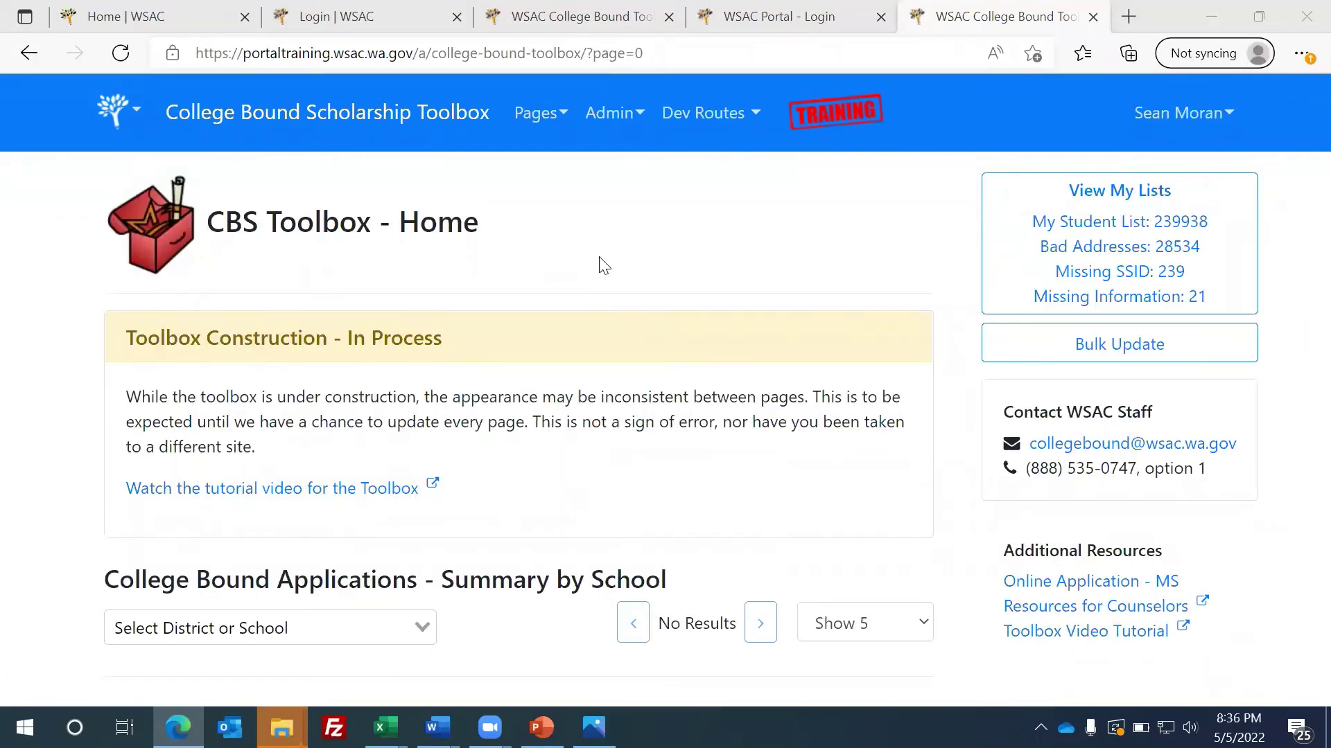
Open Student Lookup and search for student applications by the student's first name only.
left_click(548, 119)
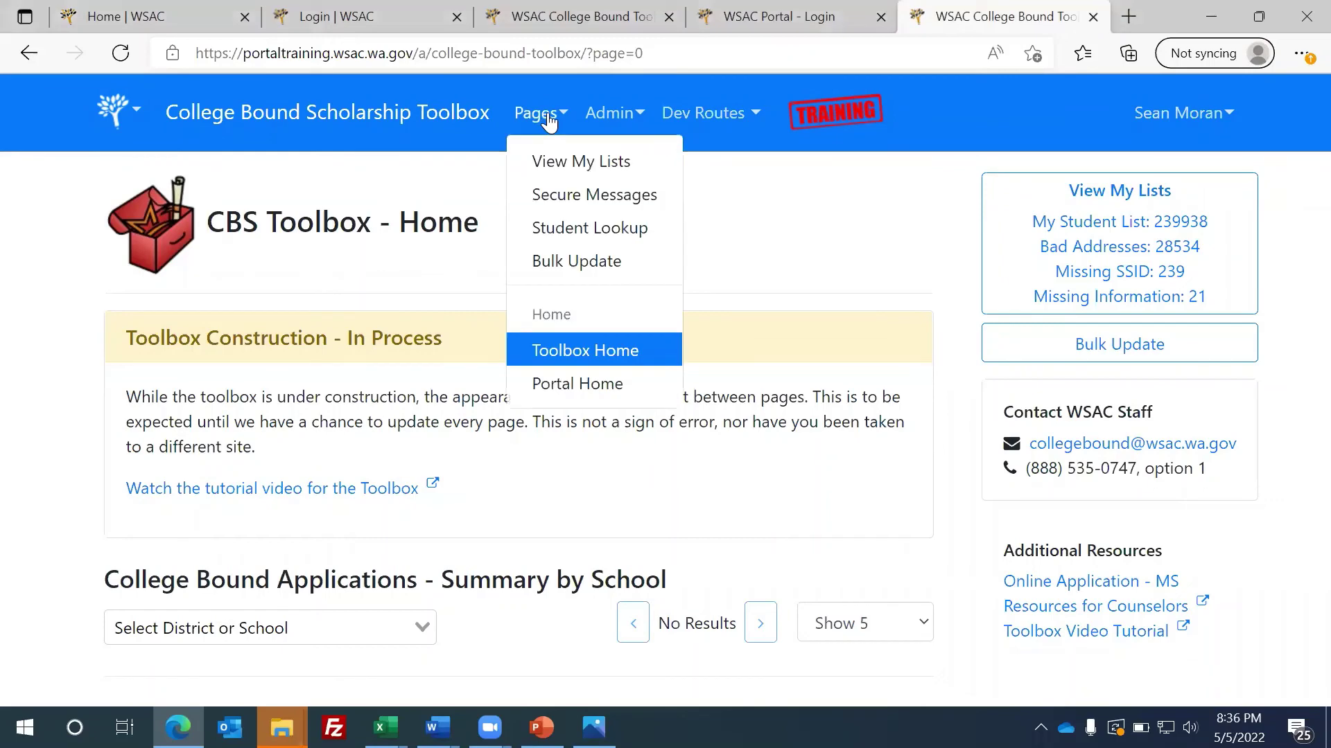
left_click(587, 235)
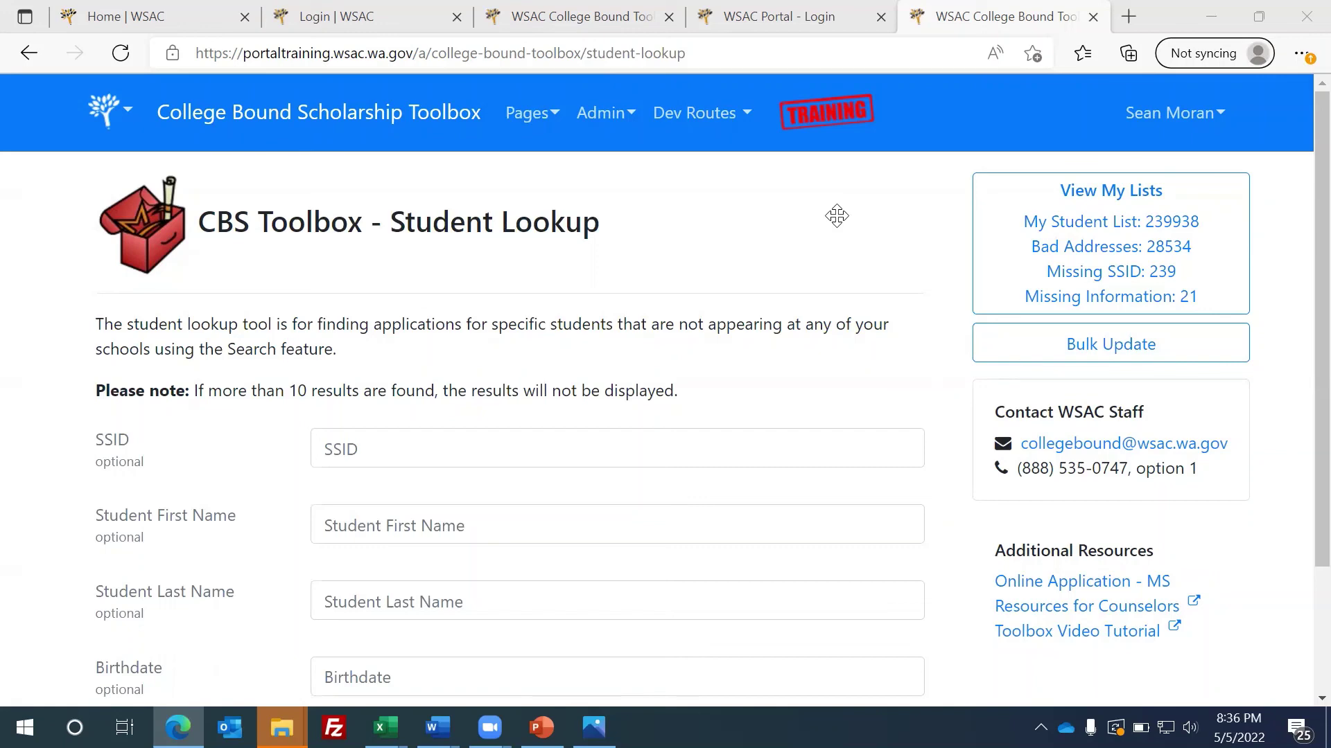
left_click(417, 521)
type("john")
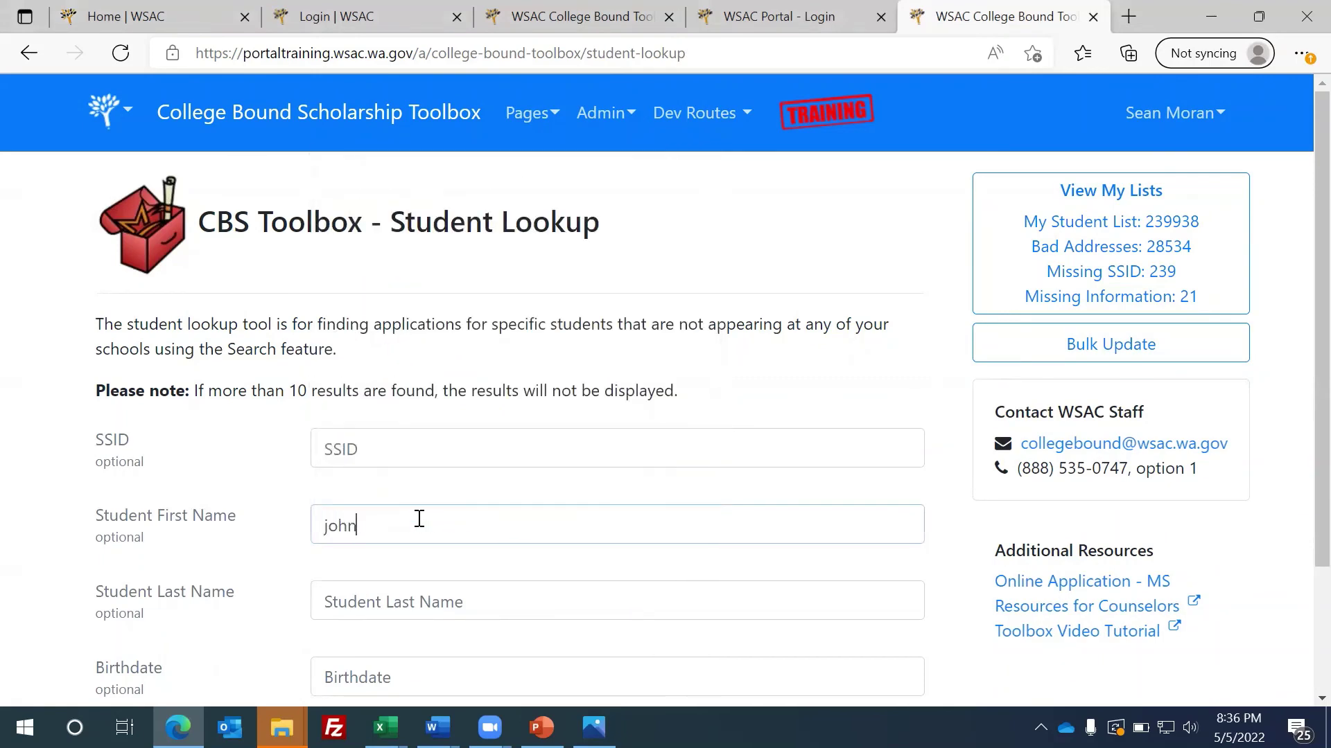
scroll(1298, 415, "down", 2)
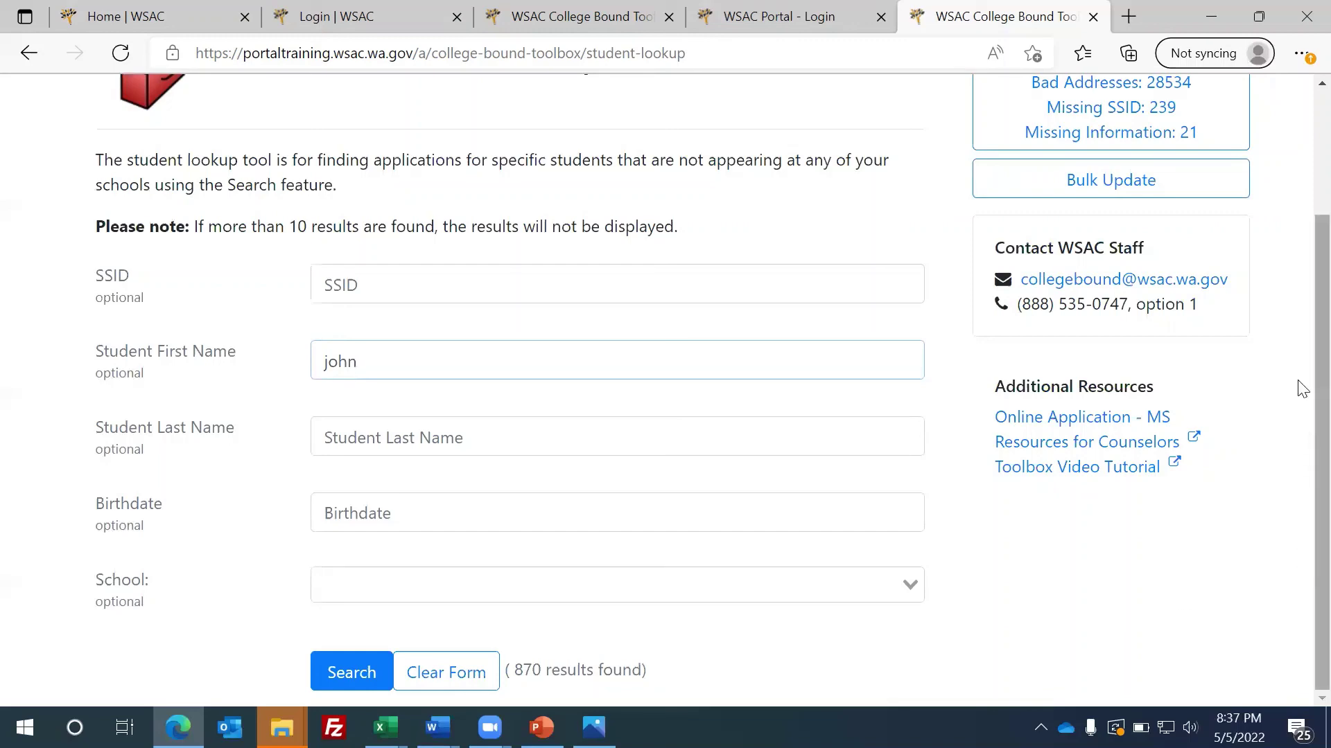
scroll(1298, 382, "up", 3)
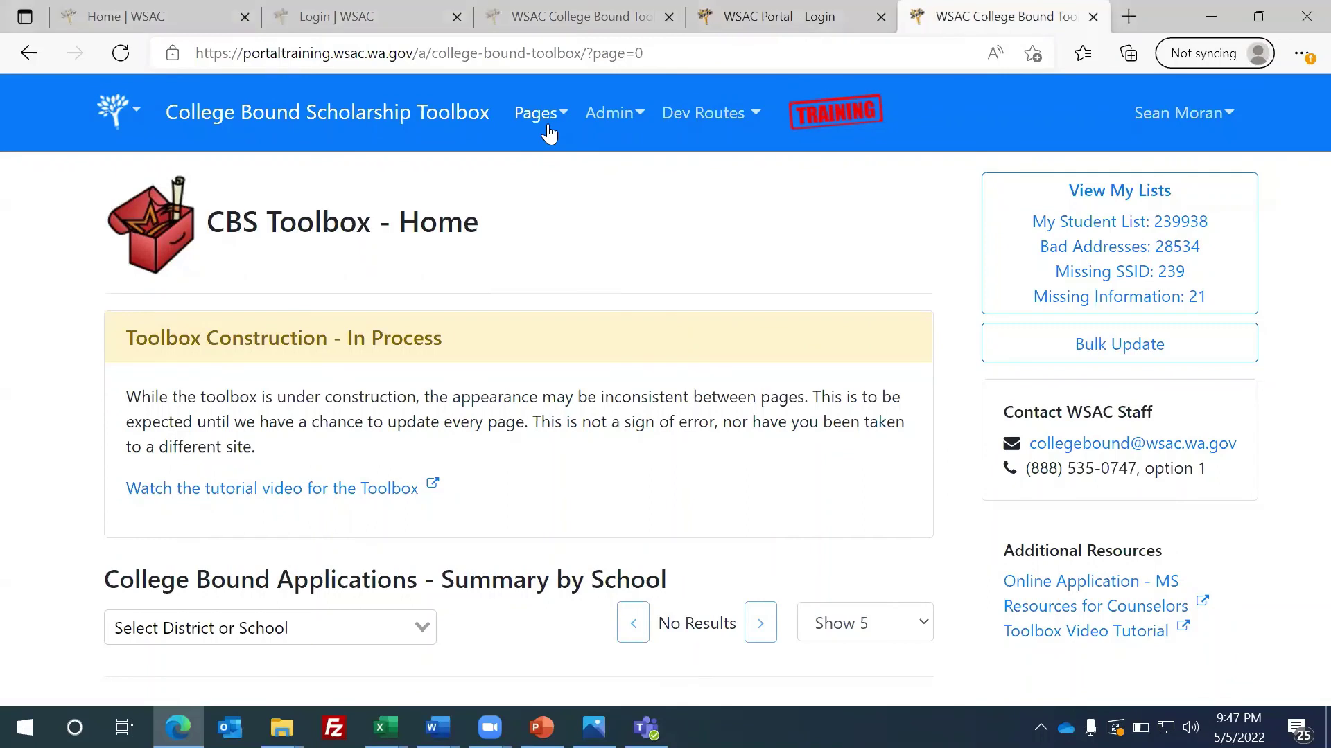
View the toolbox page list, go to My Account for the signed-in user and open the Change password form.
left_click(547, 123)
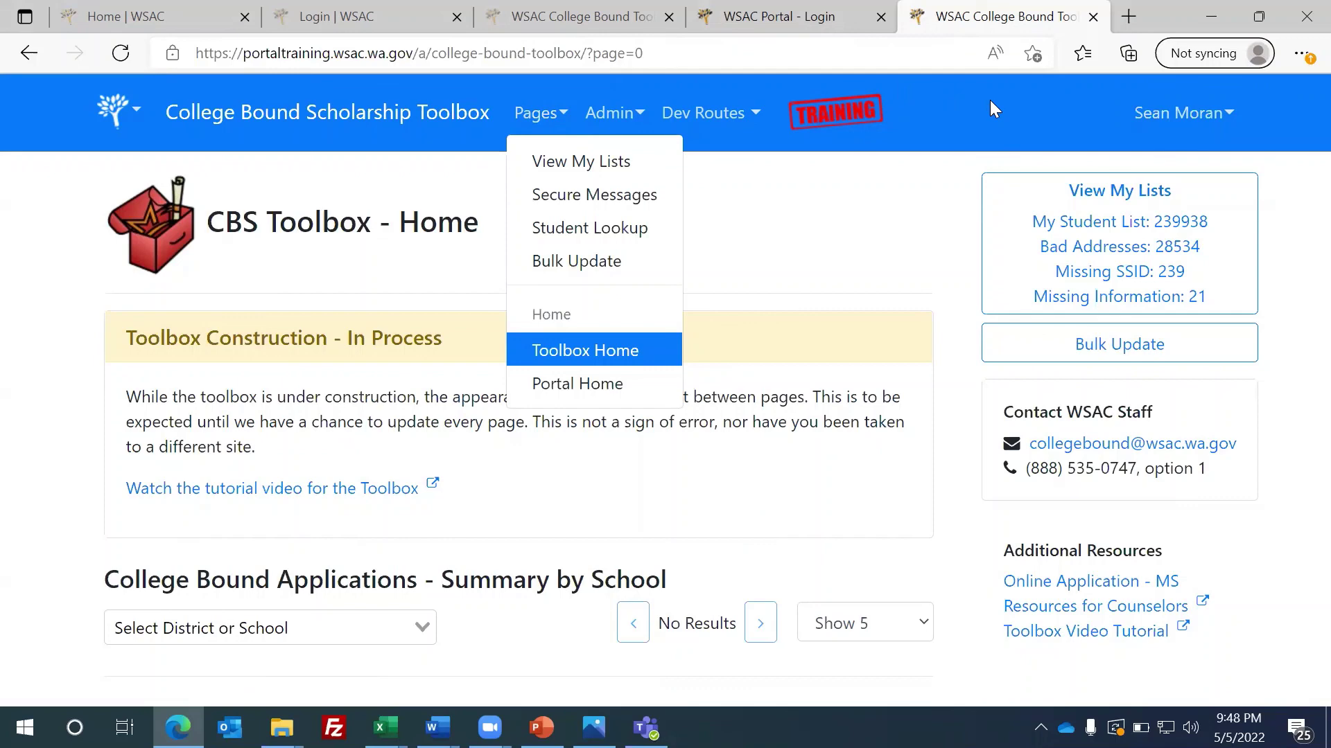
left_click(1191, 125)
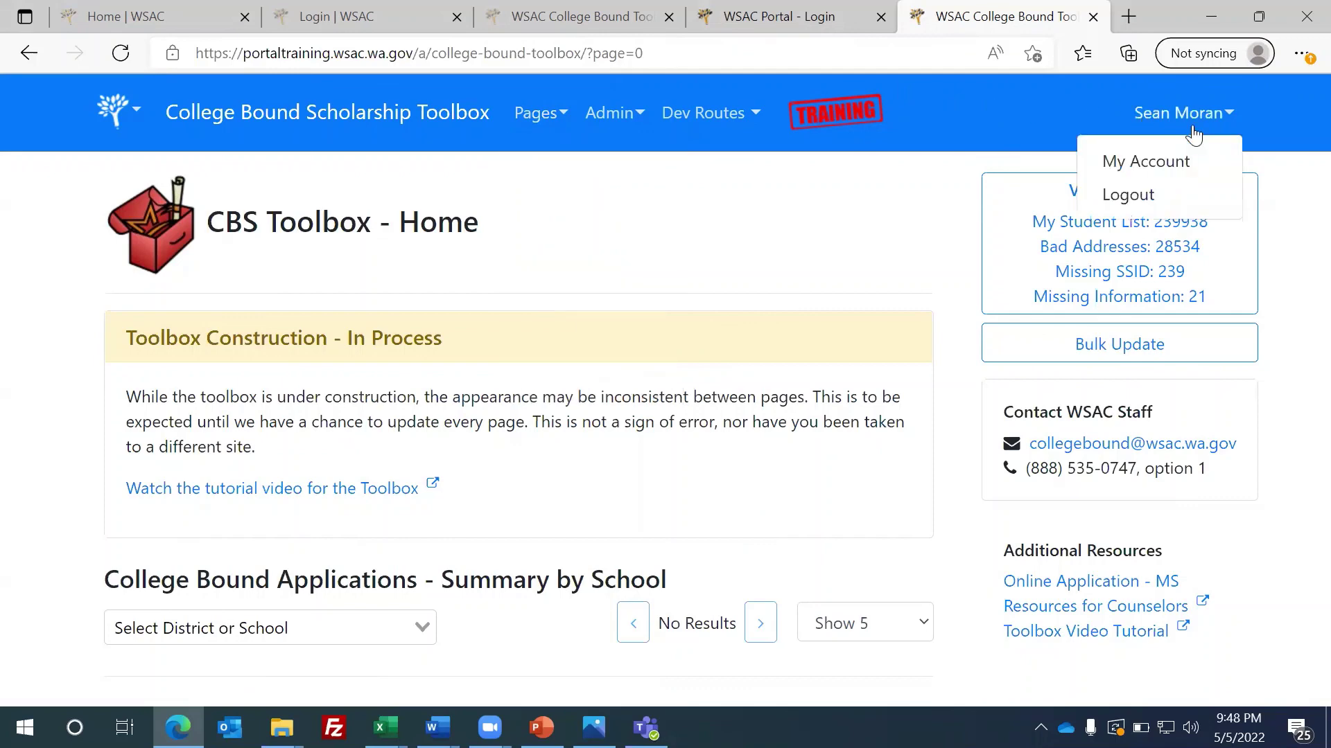
left_click(1192, 147)
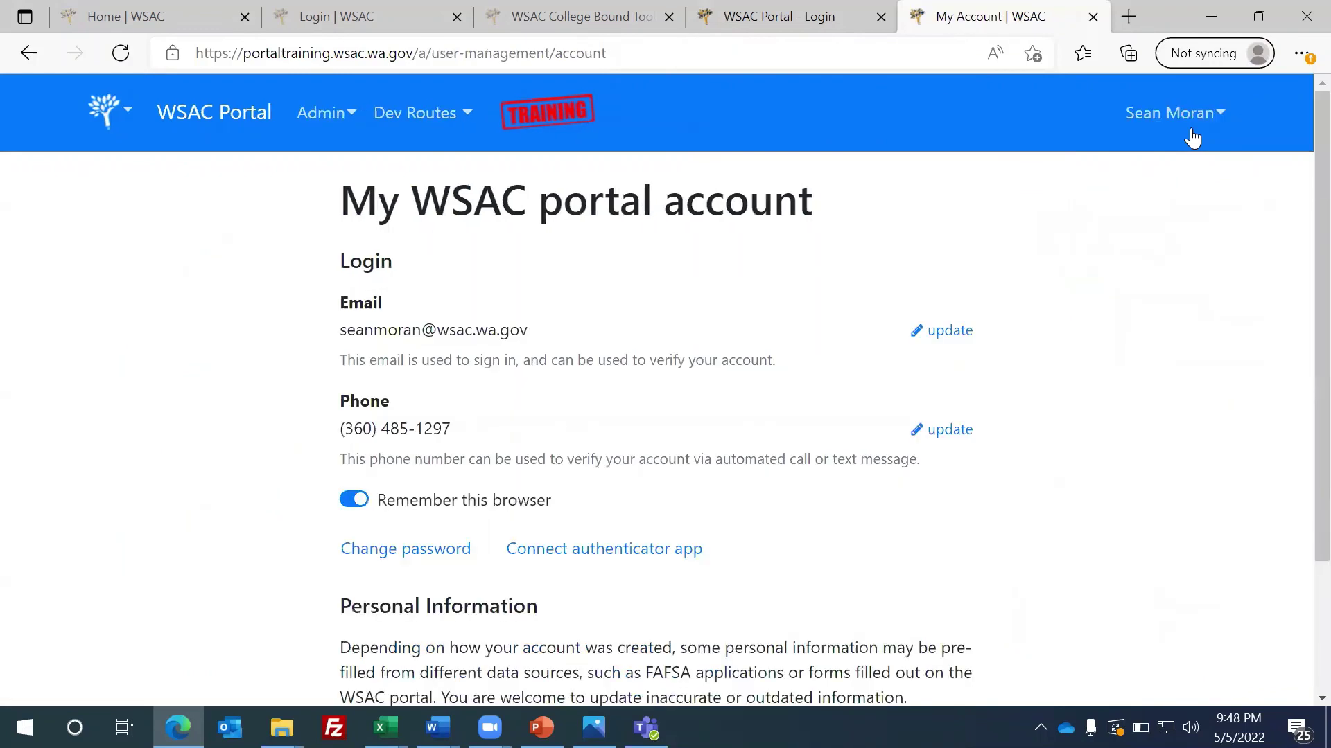
left_click(436, 552)
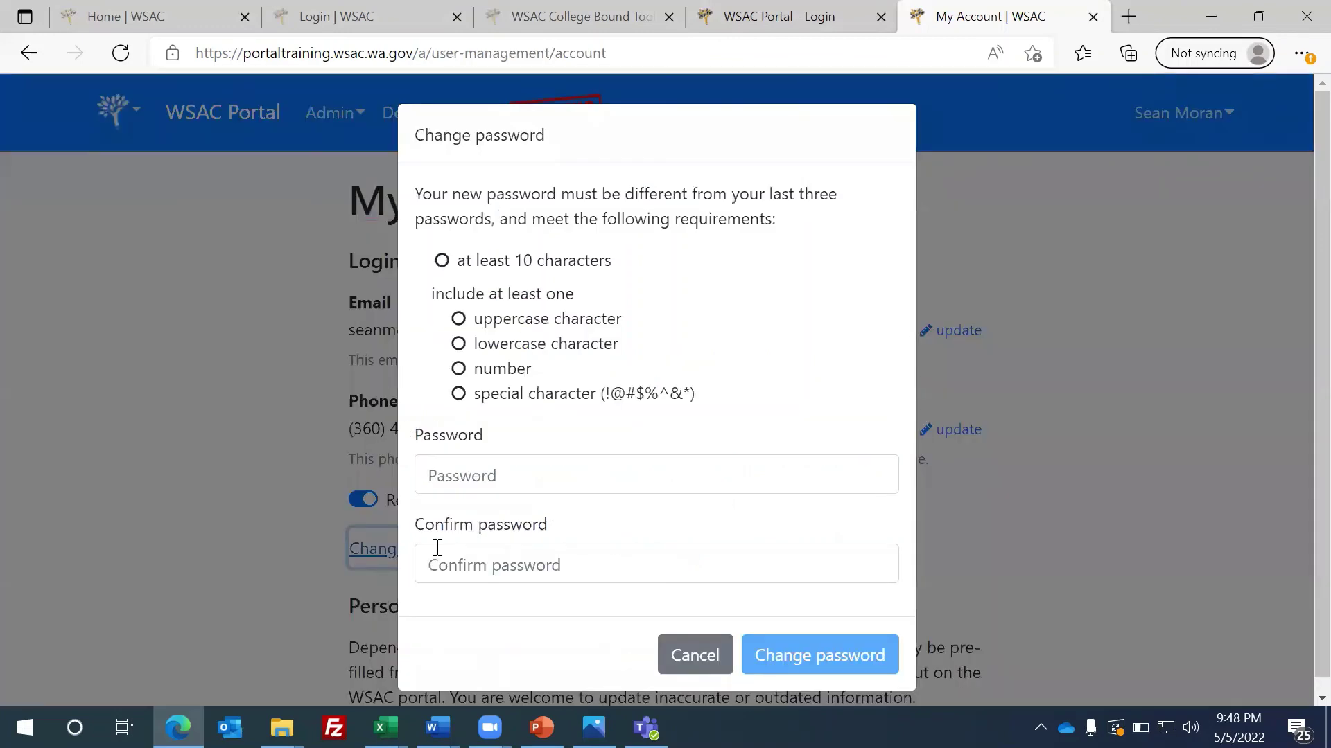